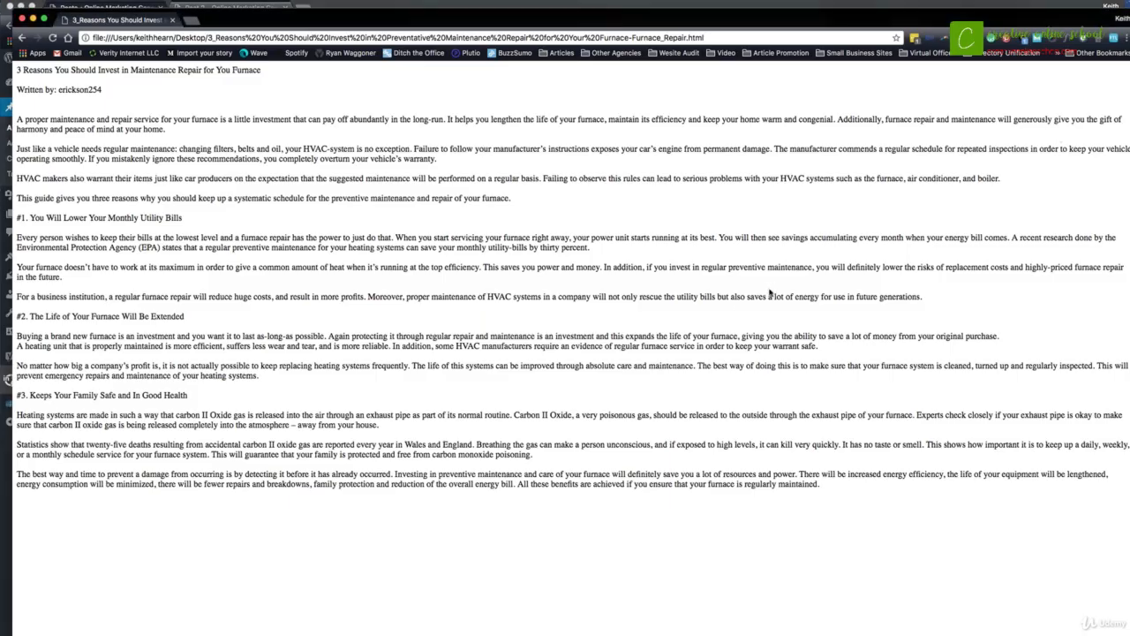
# - Move the article's browser window out of the way and start a new WordPress post
pyautogui.moveTo(381, 19); pyautogui.dragTo(556, 439)
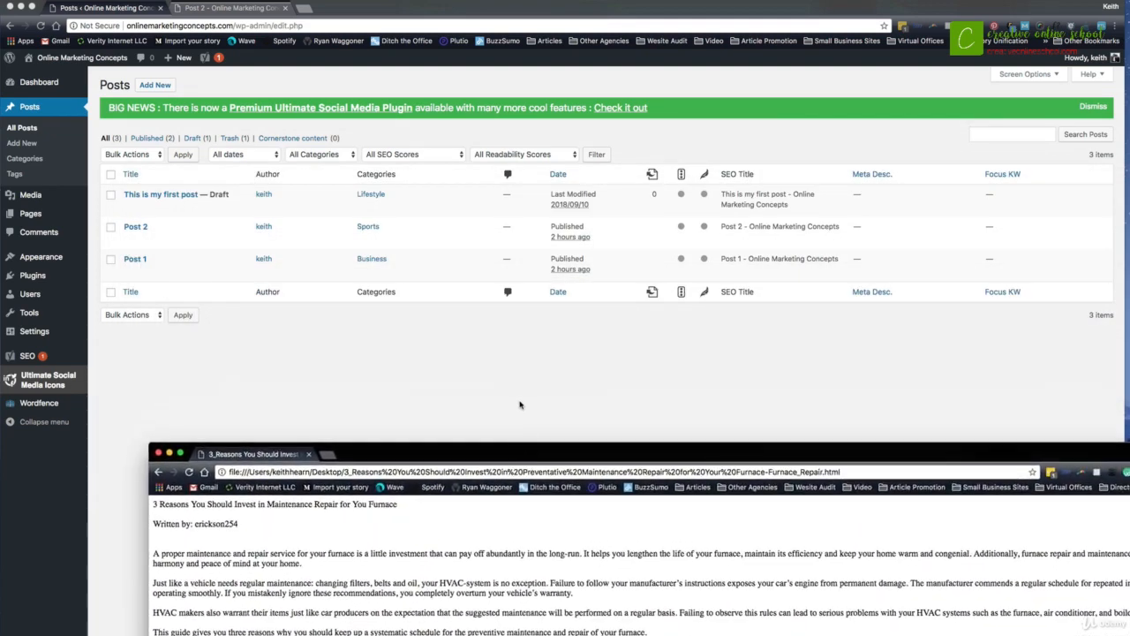
pyautogui.click(521, 404)
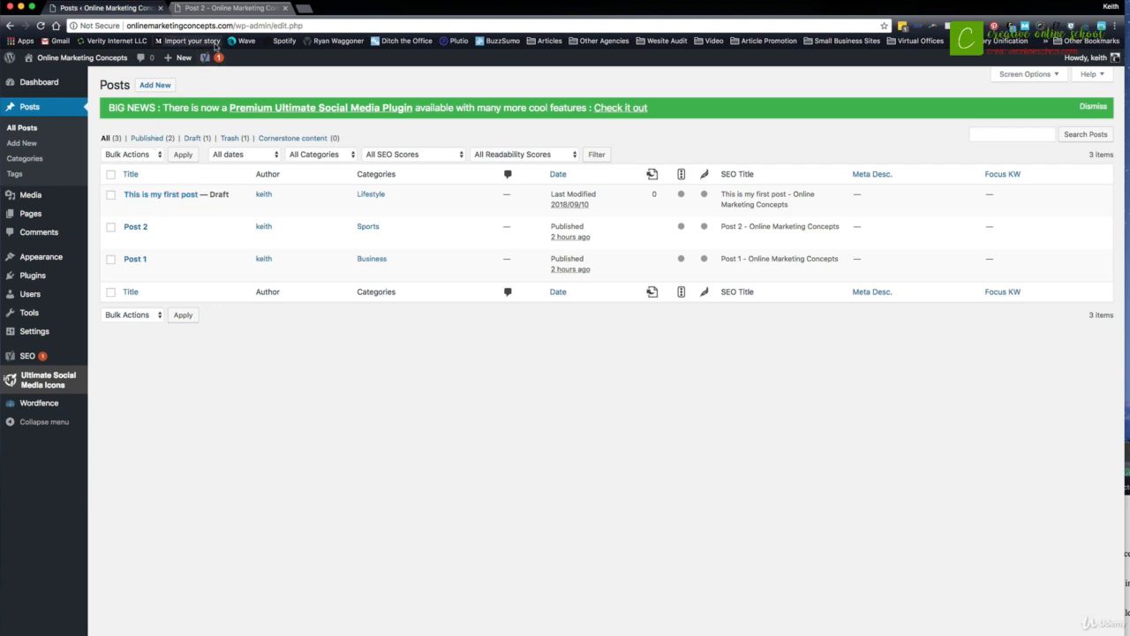
pyautogui.click(157, 85)
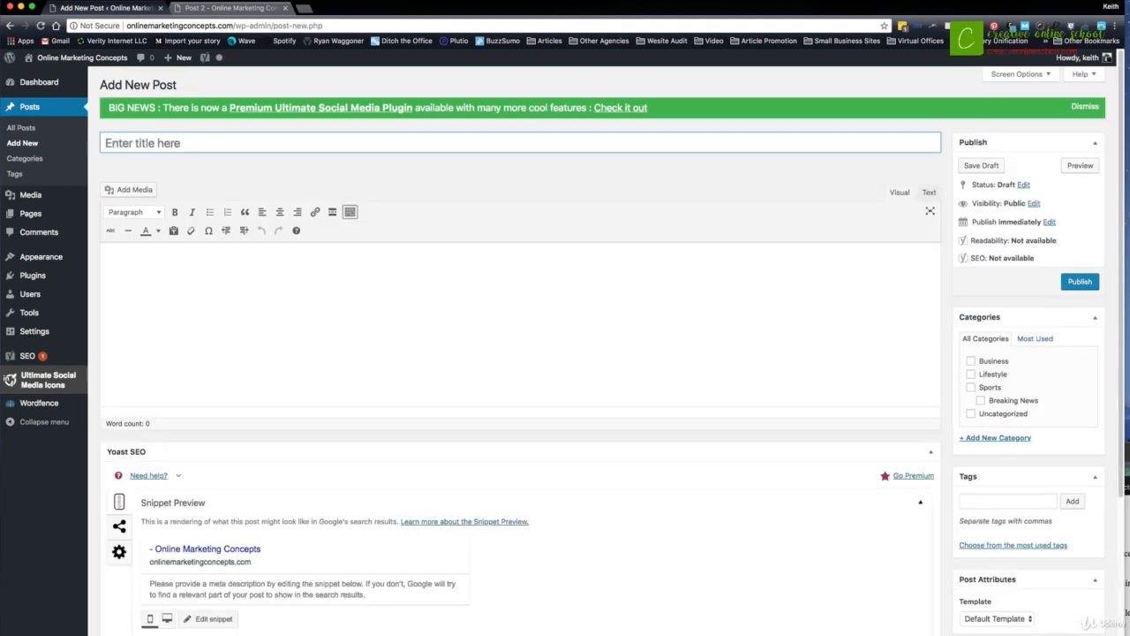
# - Copy the title "3 Reasons You Should Invest in Maintenance Repair for You Furnace" from the article page into the new post's title
pyautogui.click(1127, 453)
pyautogui.moveTo(399, 507); pyautogui.dragTo(150, 505)
pyautogui.hotkey('ctrl', 'c')
pyautogui.click(232, 349)
pyautogui.click(241, 144)
pyautogui.hotkey('ctrl', 'v')
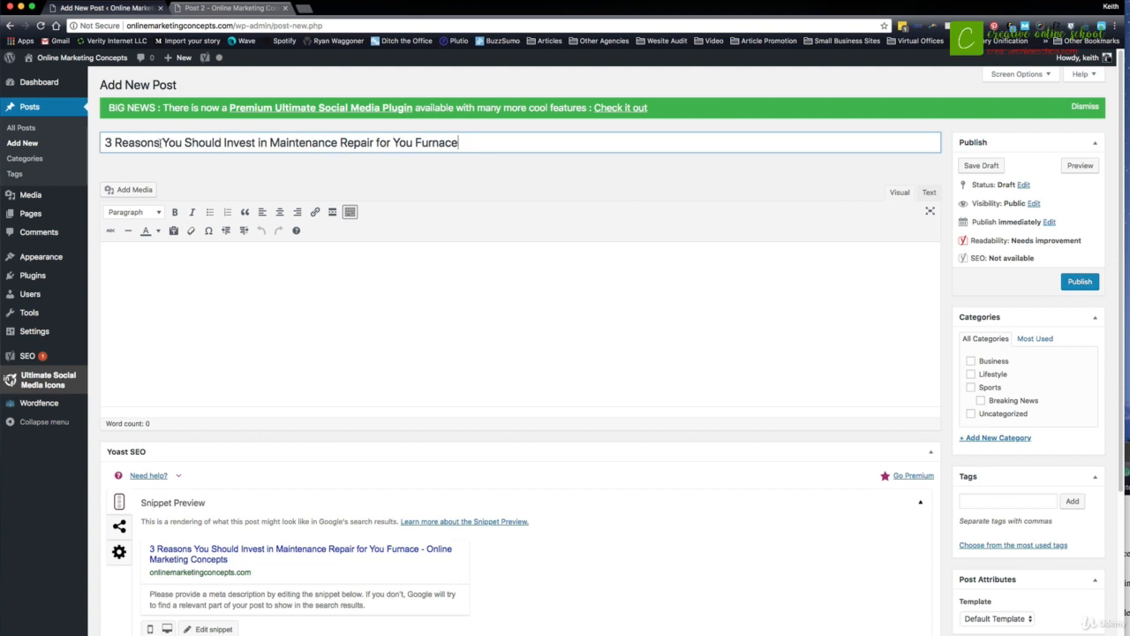
pyautogui.moveTo(161, 142); pyautogui.dragTo(107, 144)
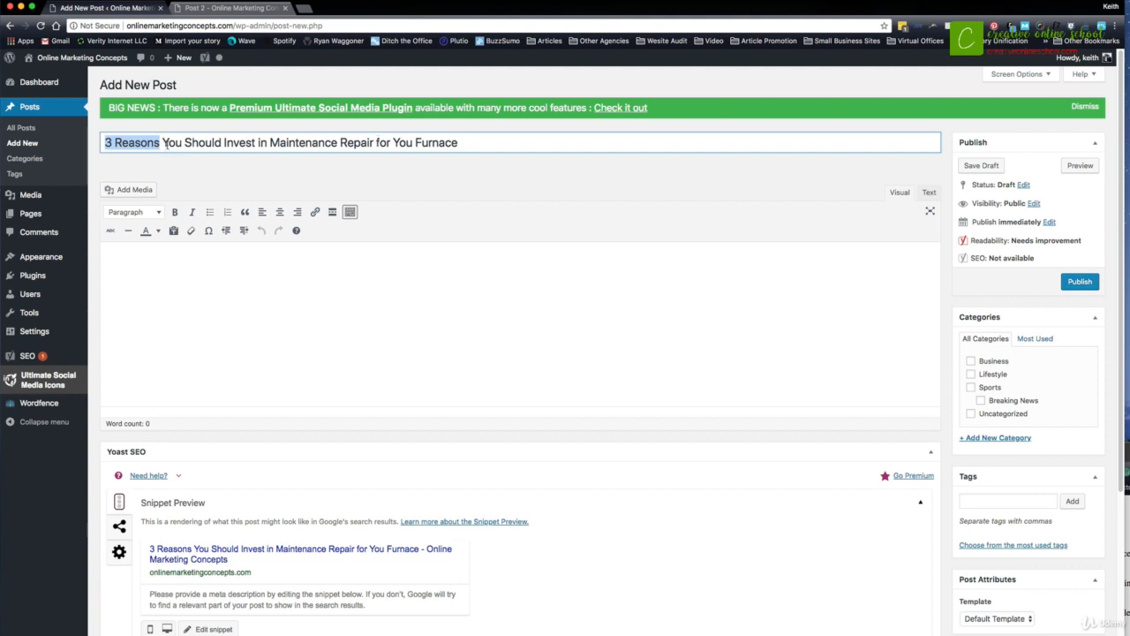
pyautogui.moveTo(163, 144); pyautogui.dragTo(100, 145)
pyautogui.moveTo(269, 143); pyautogui.dragTo(471, 143)
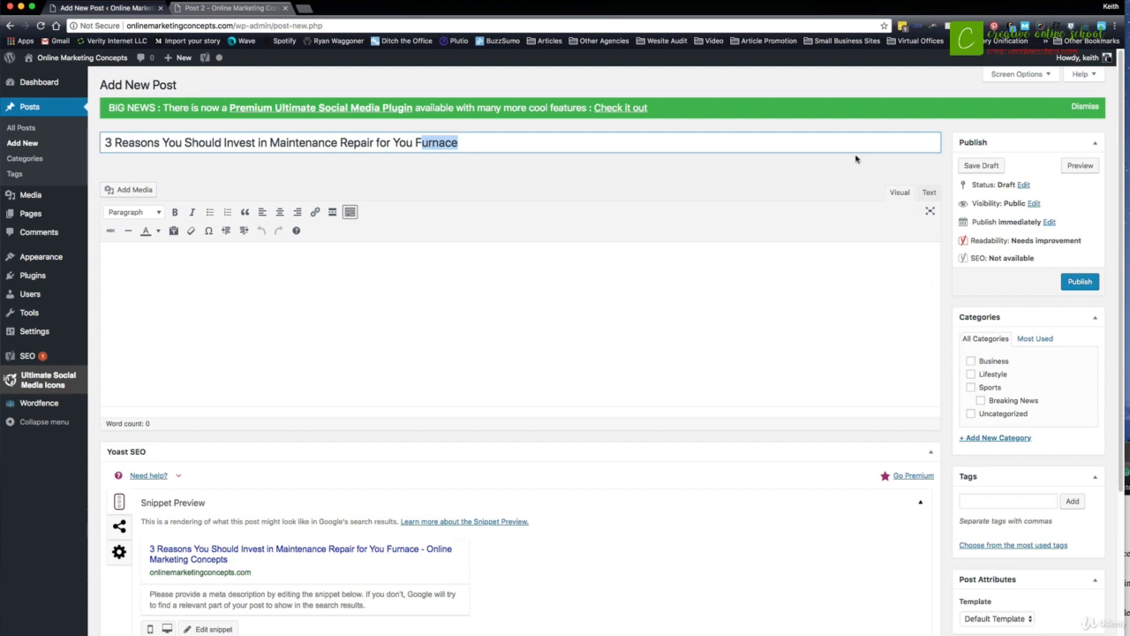
pyautogui.click(605, 142)
pyautogui.press('super+a')
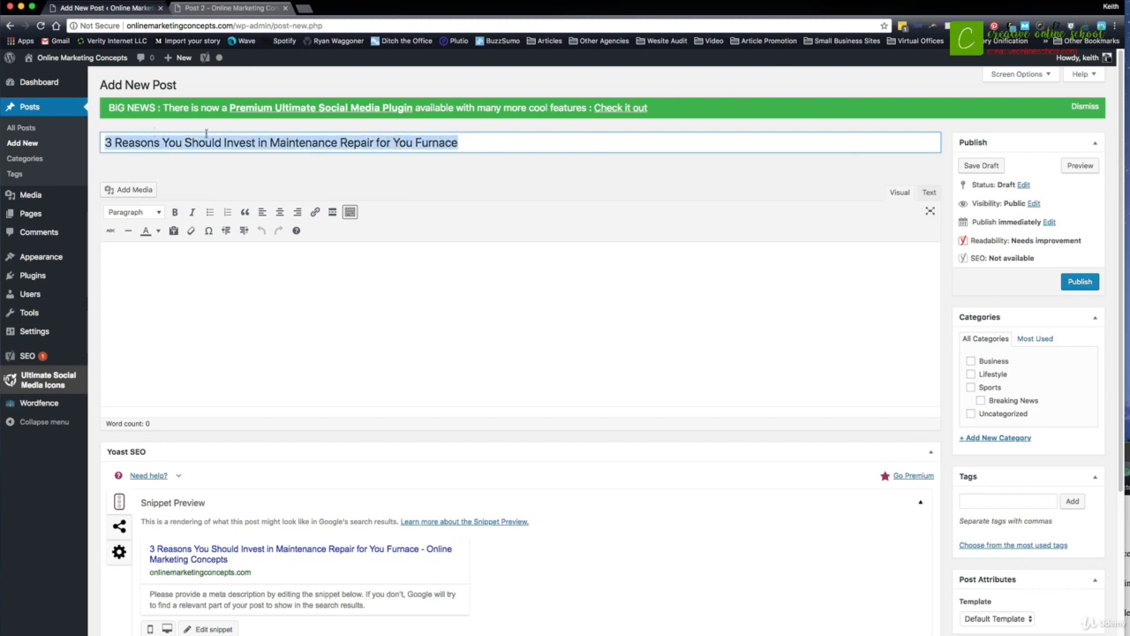
# - Copy the article's full body, from "A proper maintenance" through the closing paragraph, into the post's content area
pyautogui.moveTo(1126, 452); pyautogui.dragTo(838, 141)
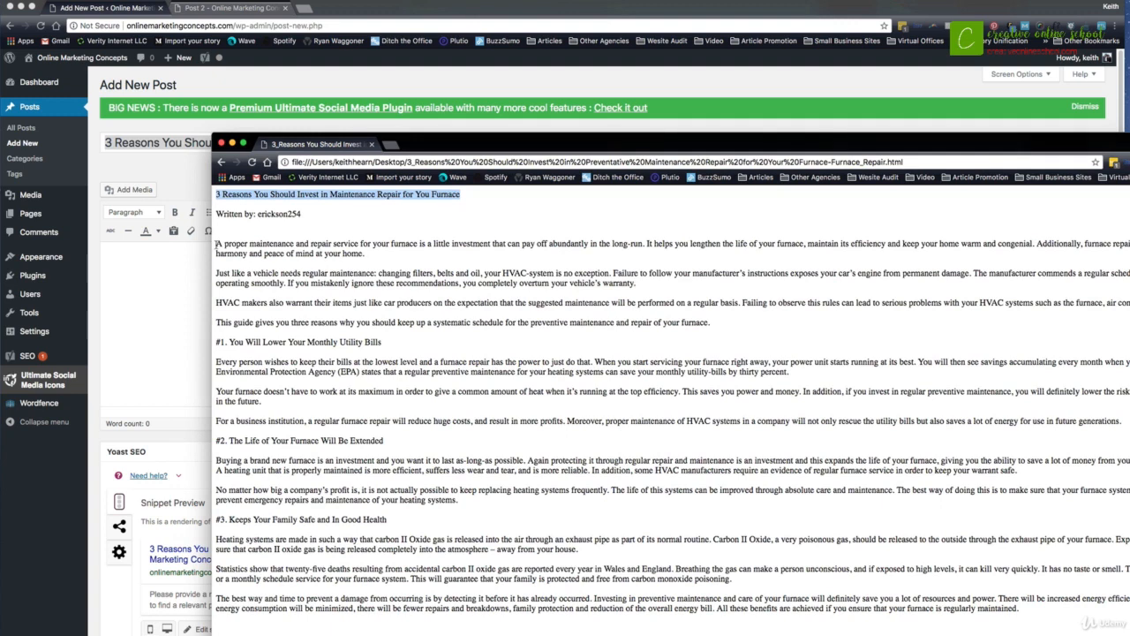
pyautogui.moveTo(218, 245); pyautogui.dragTo(1035, 627)
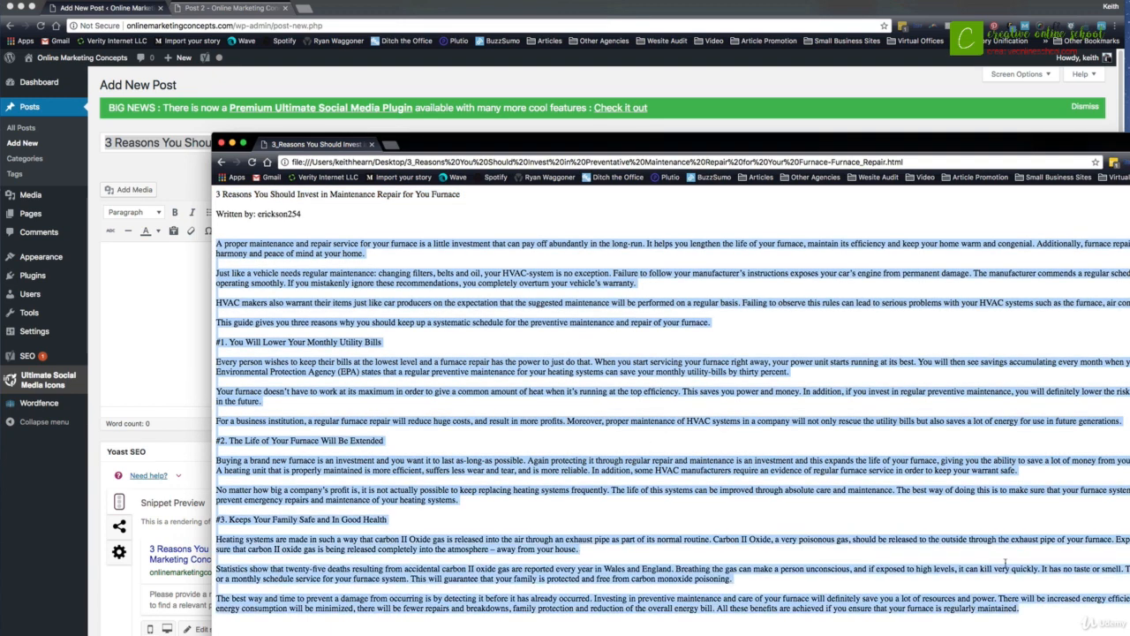
pyautogui.moveTo(534, 139); pyautogui.dragTo(803, 491)
pyautogui.click(591, 283)
pyautogui.press('super+v')
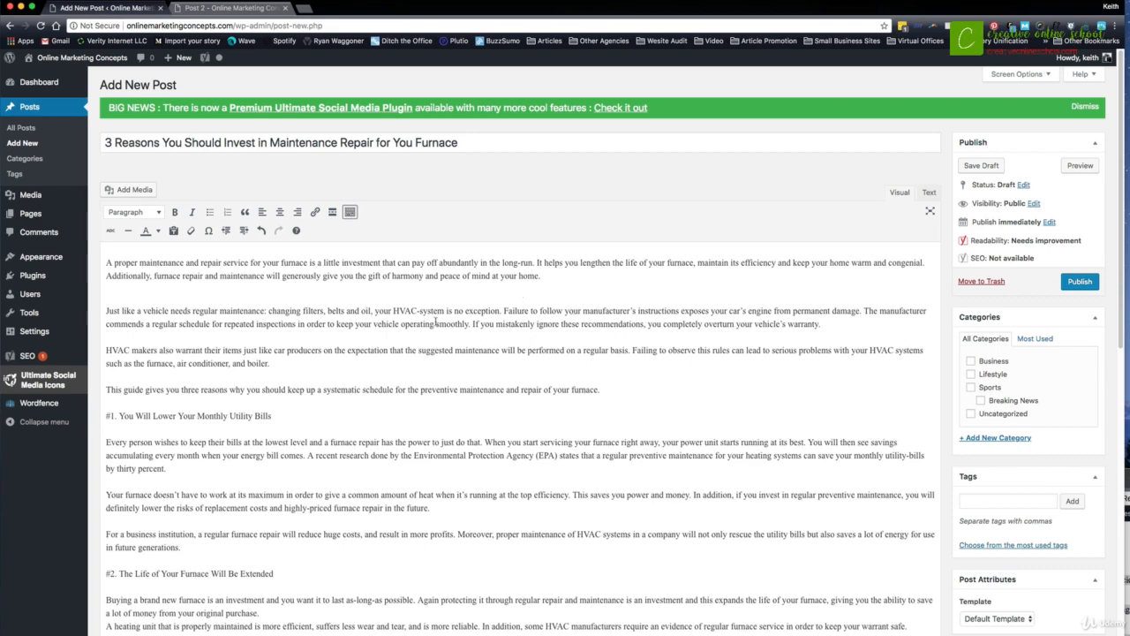
# - Look over the pasted article and remove the extra blank line between its first two paragraphs
pyautogui.scroll(-8, 435, 322)
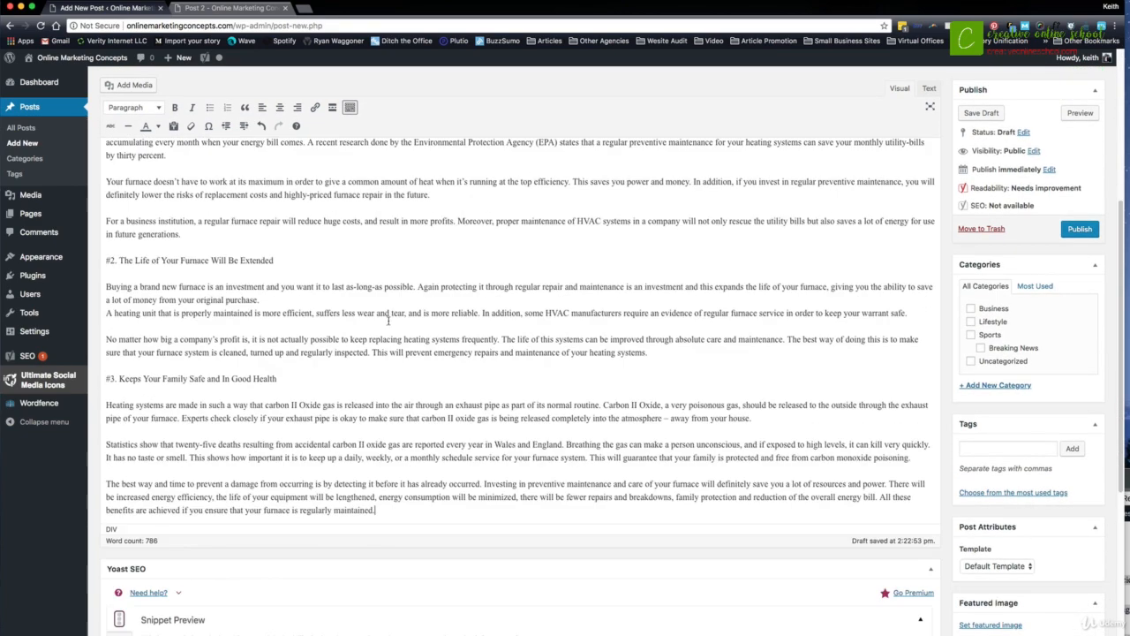
pyautogui.scroll(-3, 387, 320)
pyautogui.scroll(6, 456, 305)
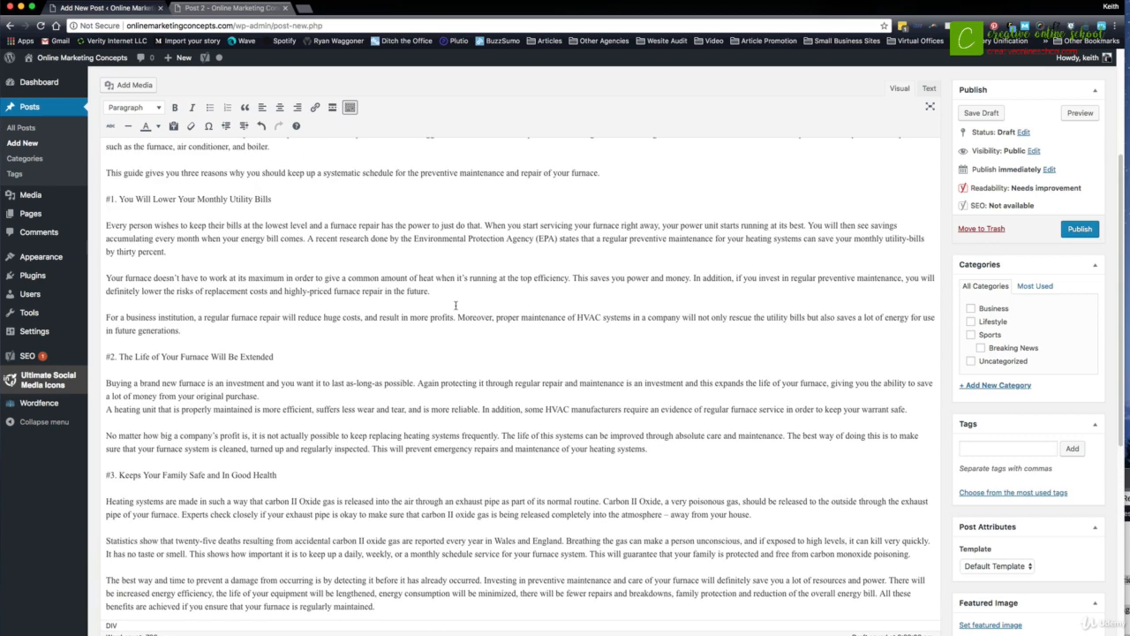
pyautogui.scroll(5, 456, 305)
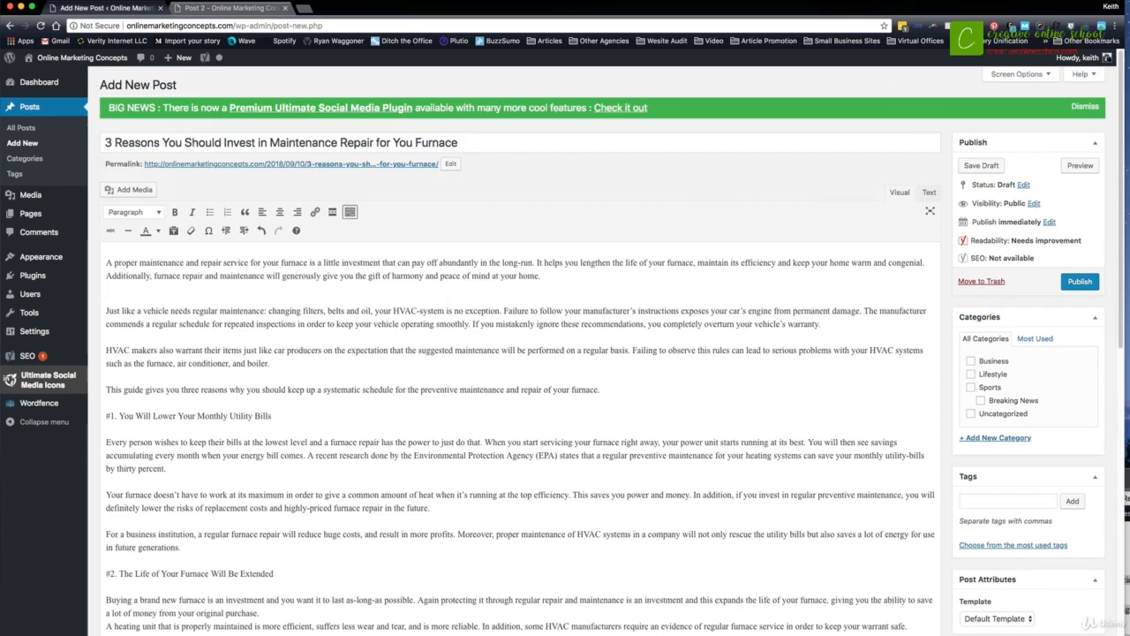
pyautogui.press('BackSpace')
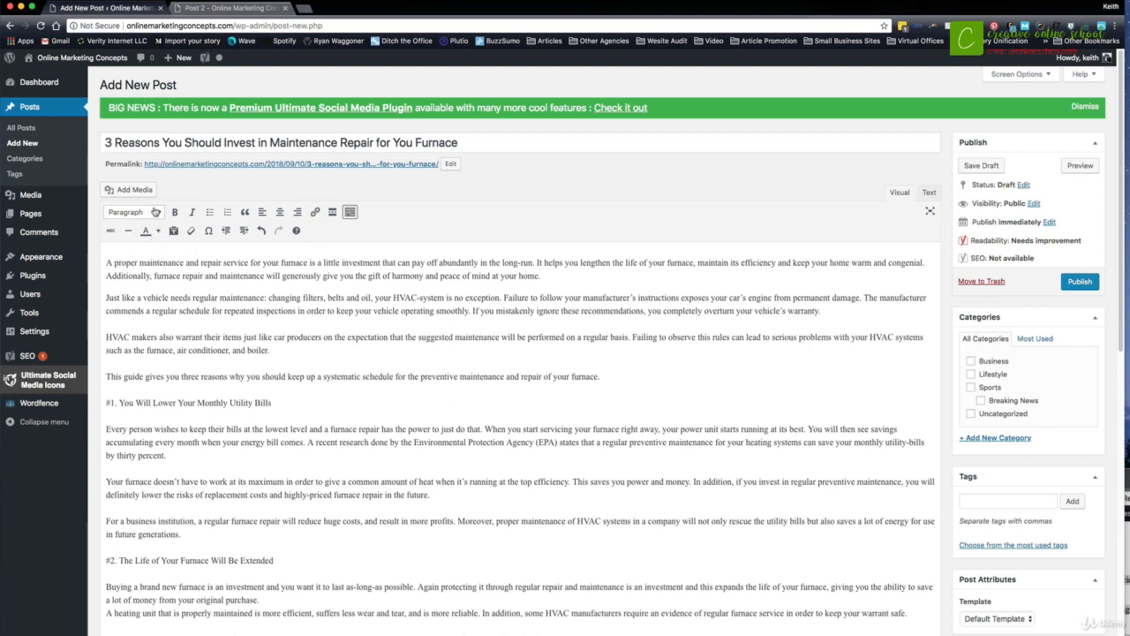
pyautogui.click(158, 214)
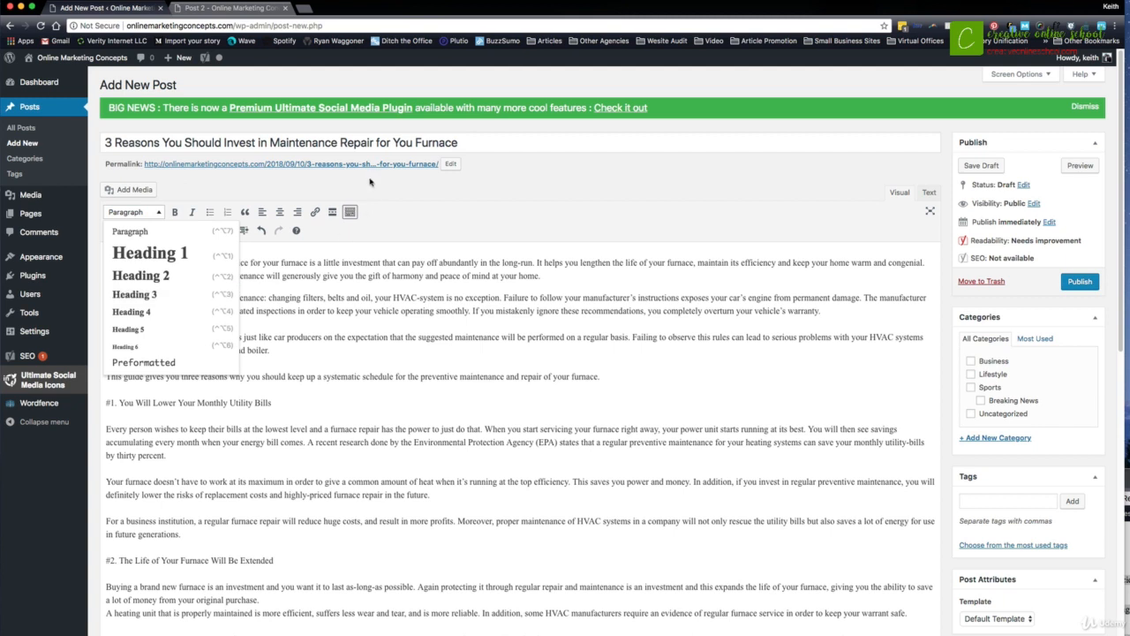
pyautogui.click(445, 187)
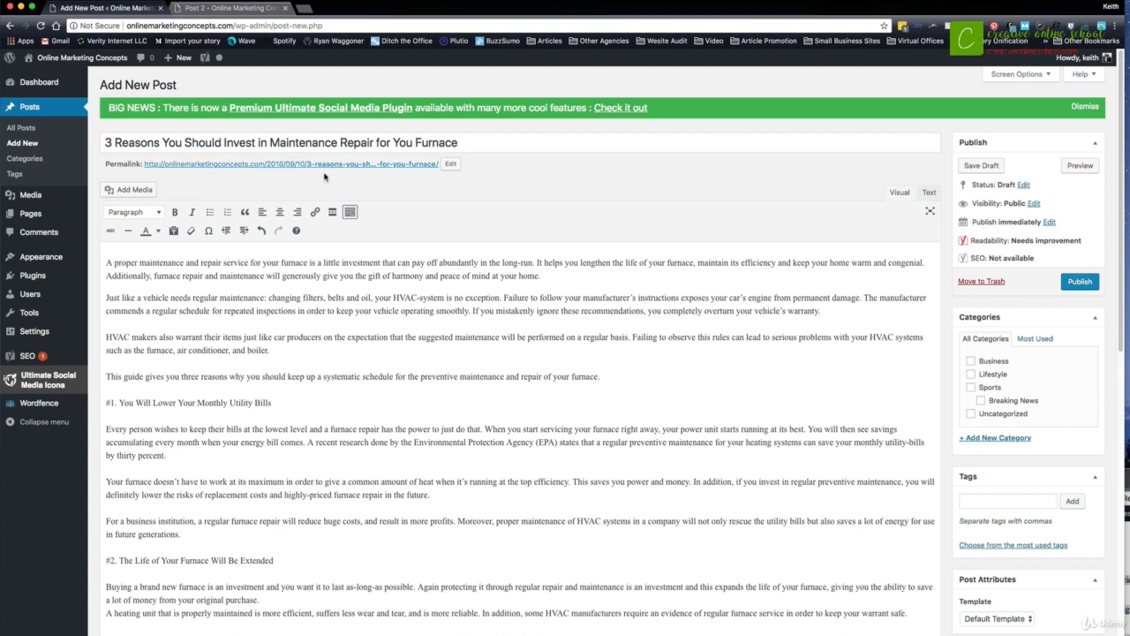
pyautogui.moveTo(457, 142); pyautogui.dragTo(421, 142)
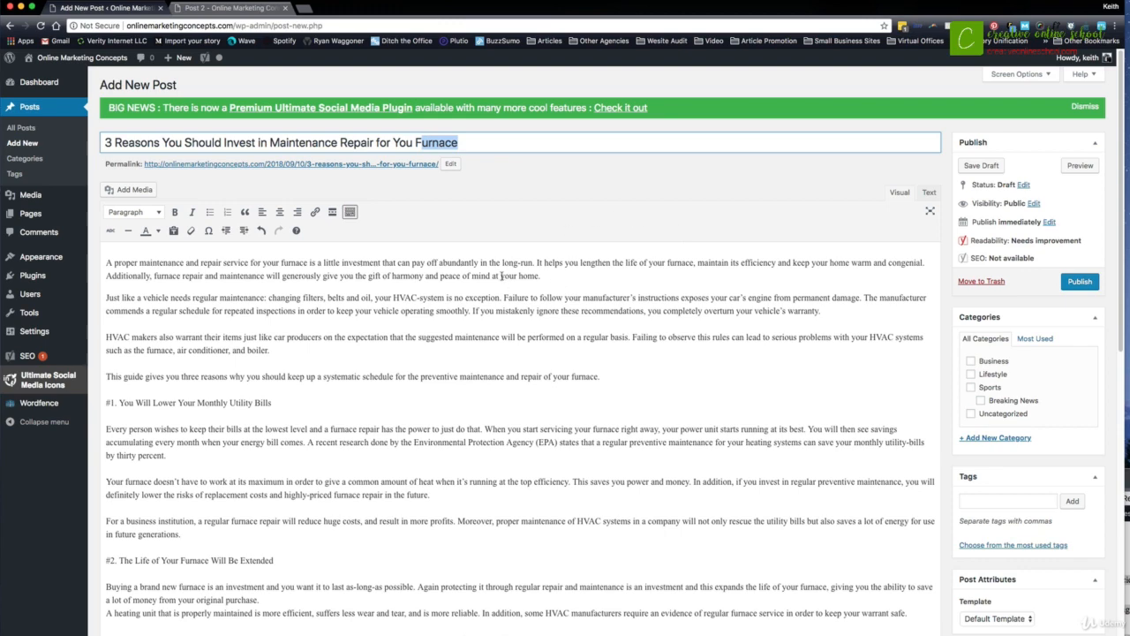
pyautogui.moveTo(271, 134); pyautogui.dragTo(444, 142)
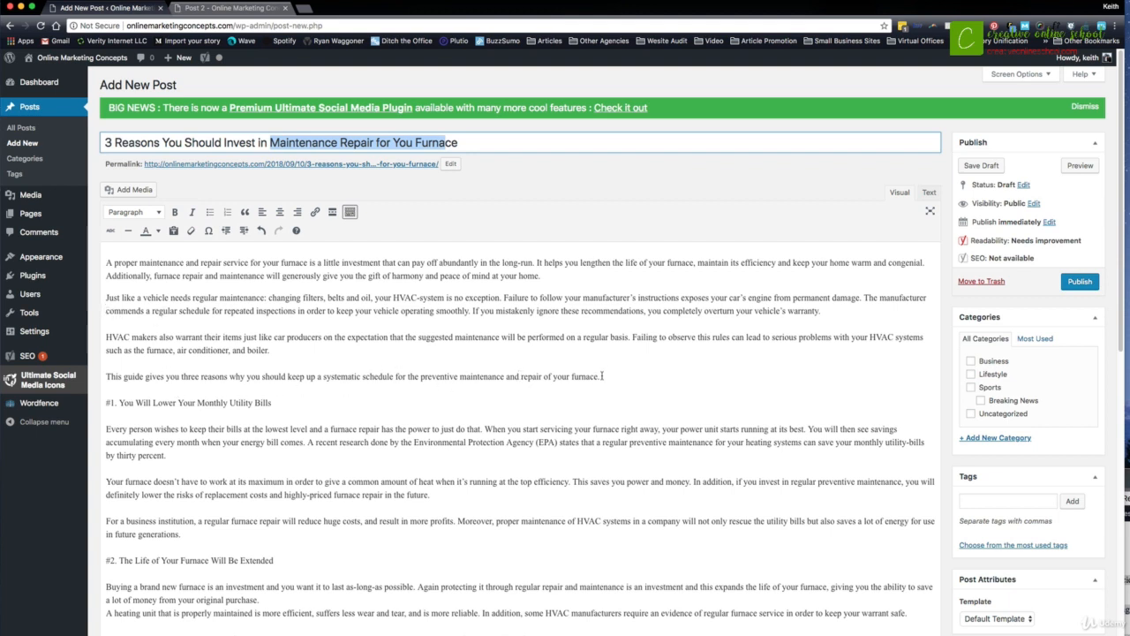
# - Format the sentence starting "This guide gives you three reasons" as Heading 2
pyautogui.moveTo(601, 377); pyautogui.dragTo(96, 374)
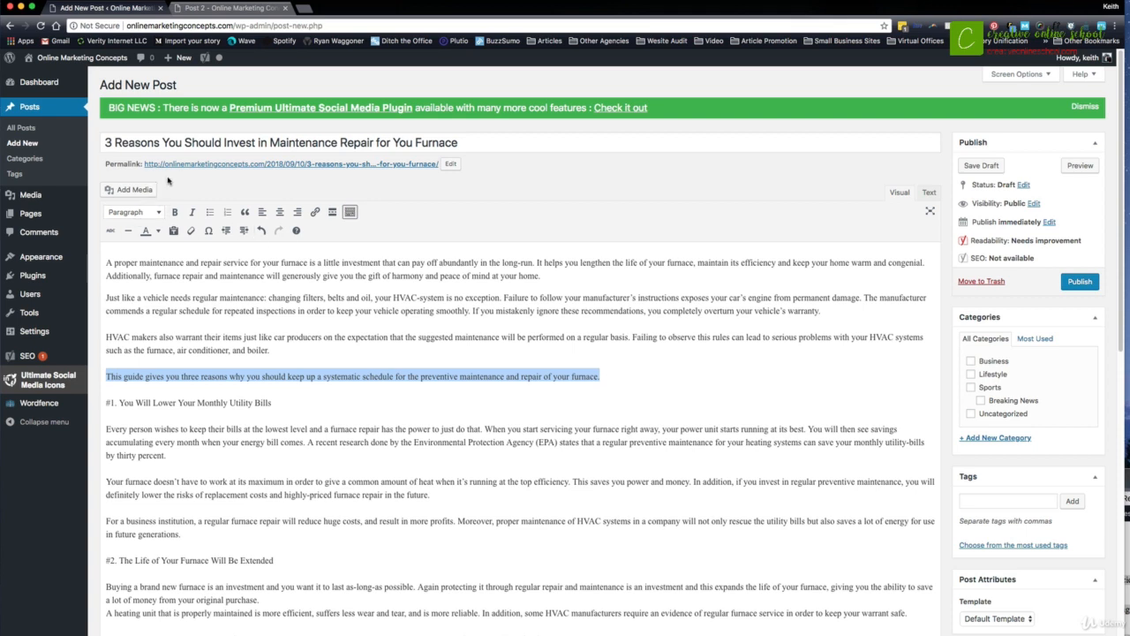
pyautogui.click(132, 212)
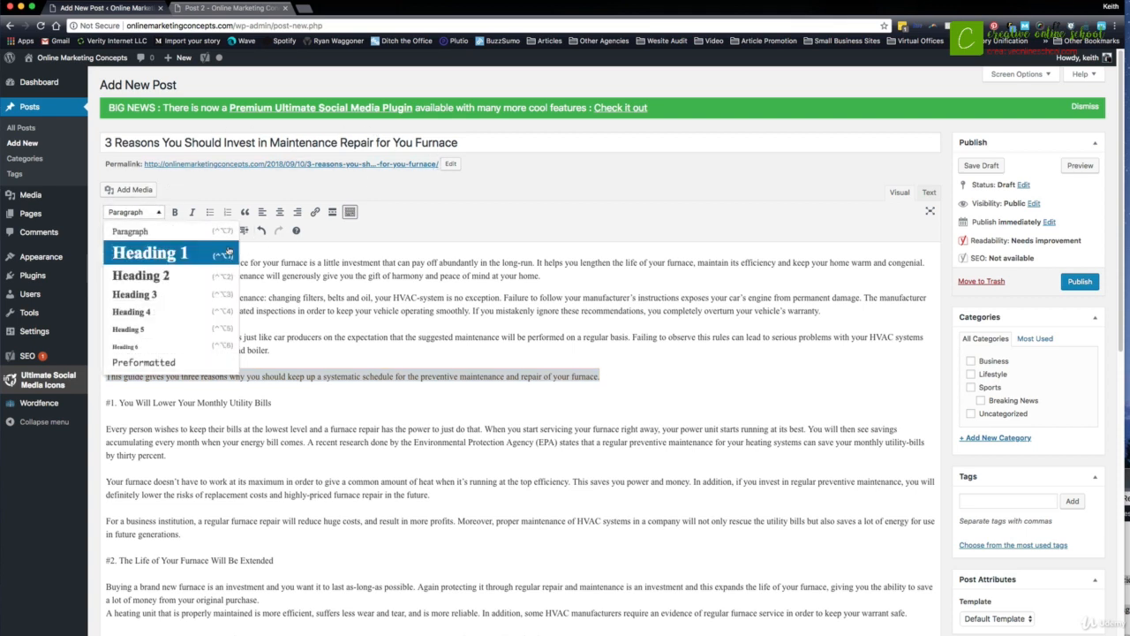
pyautogui.click(199, 279)
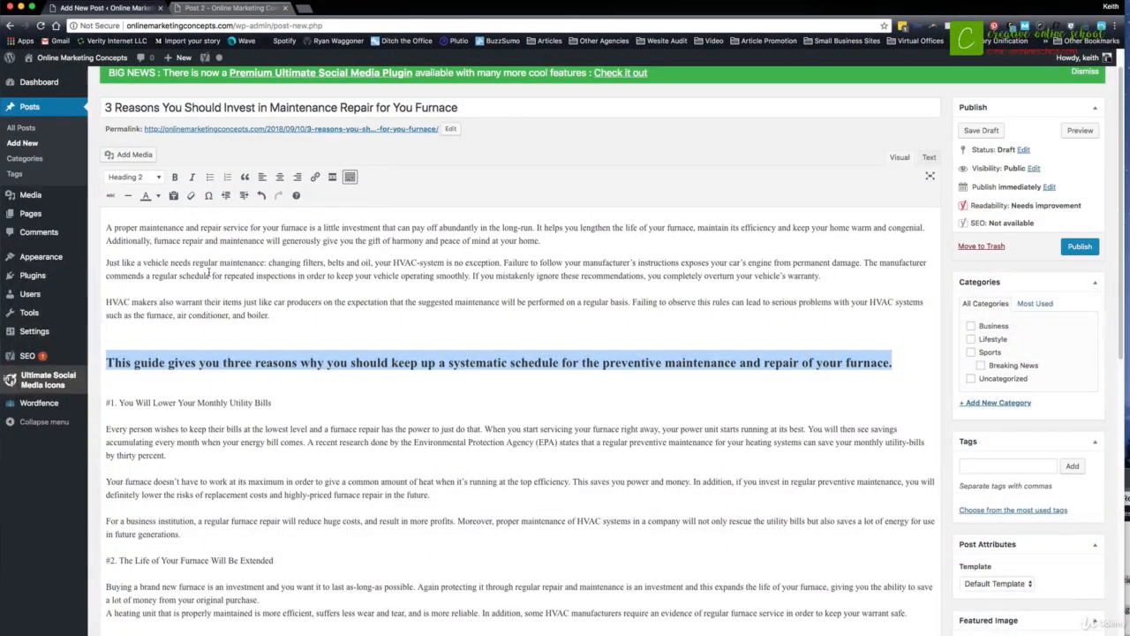
# - Remove the blank line above the "This guide gives you three reasons" heading, keeping it separate from the preceding paragraph
pyautogui.scroll(-1, 243, 272)
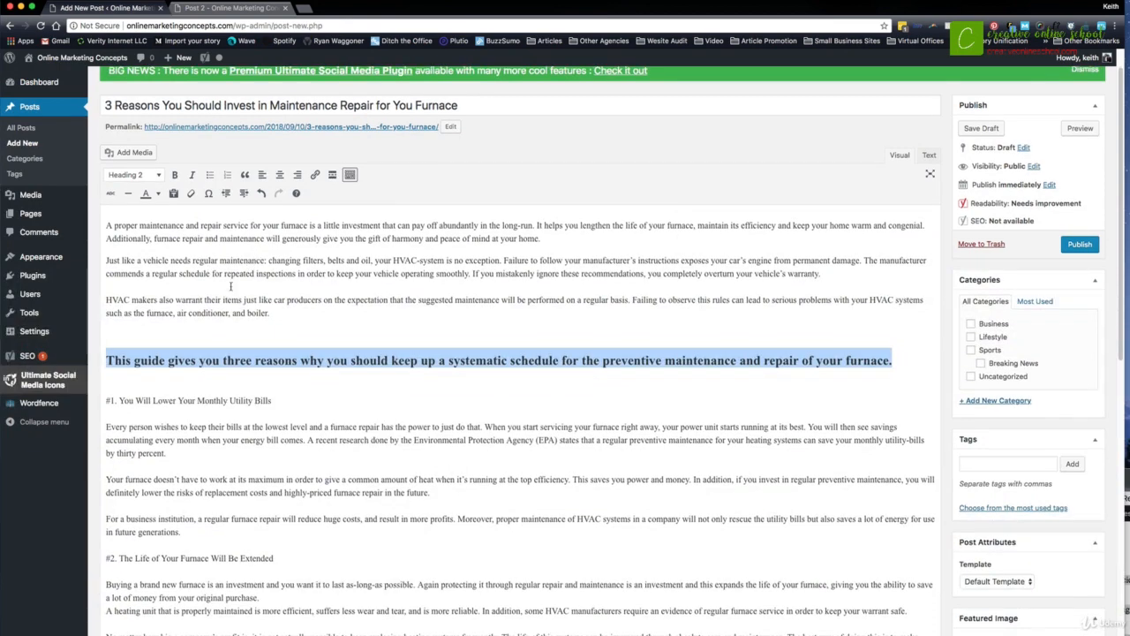
pyautogui.click(205, 325)
pyautogui.press('BackSpace')
pyautogui.press('Delete')
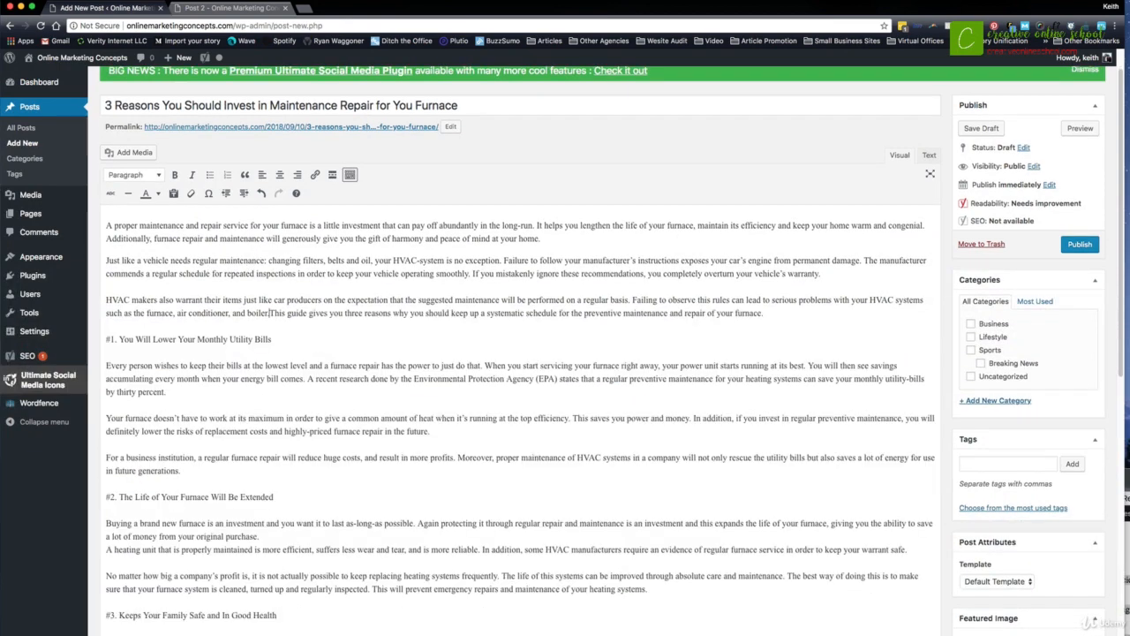
pyautogui.press('super+z')
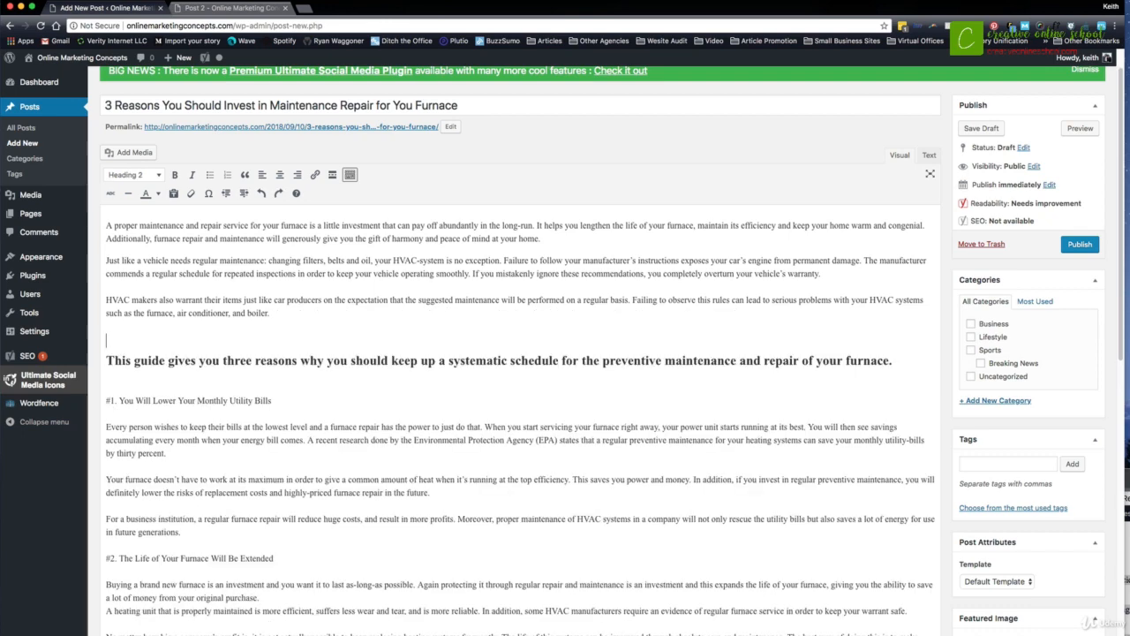
pyautogui.press('BackSpace')
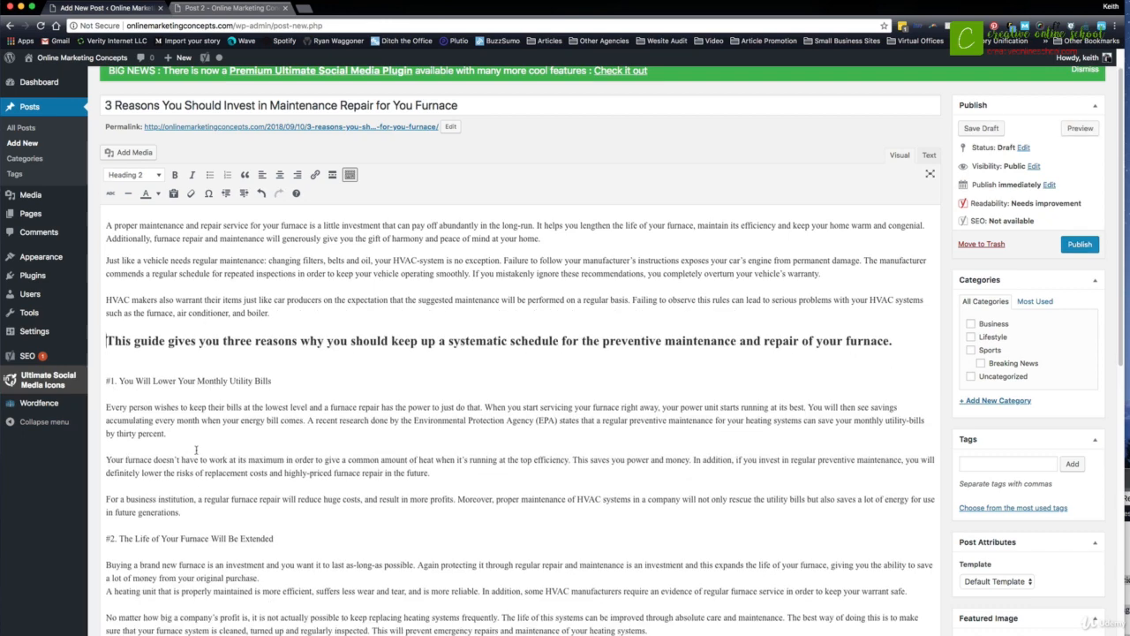
# - Format the line "#1. You Will Lower Your Monthly Utility Bills" as Heading 3
pyautogui.moveTo(285, 381); pyautogui.dragTo(102, 381)
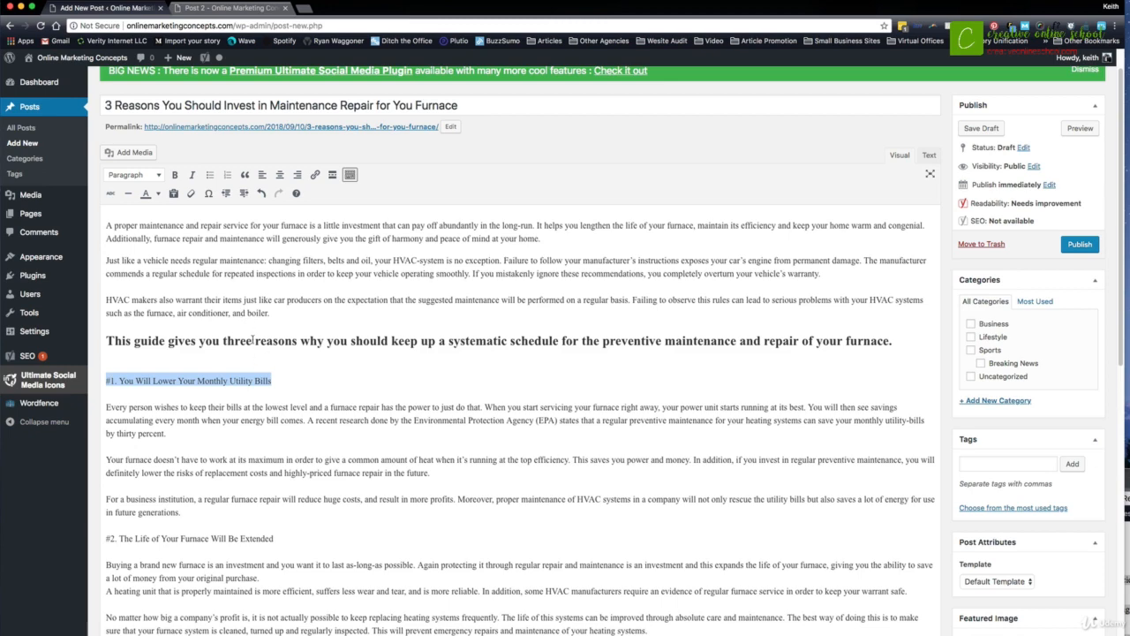
pyautogui.click(134, 174)
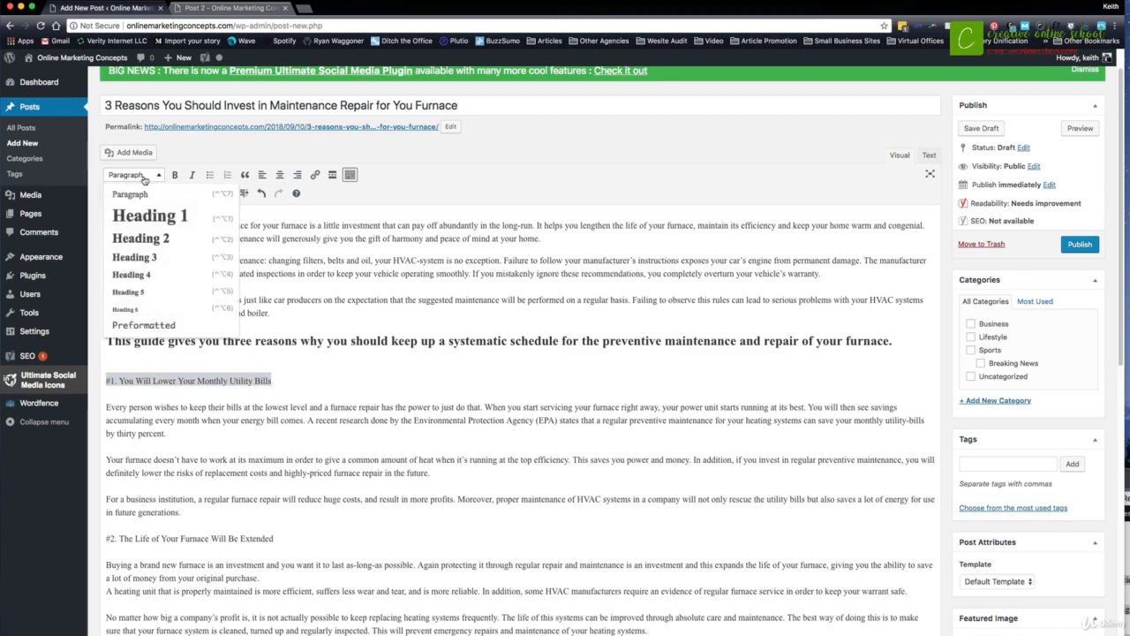
pyautogui.click(144, 255)
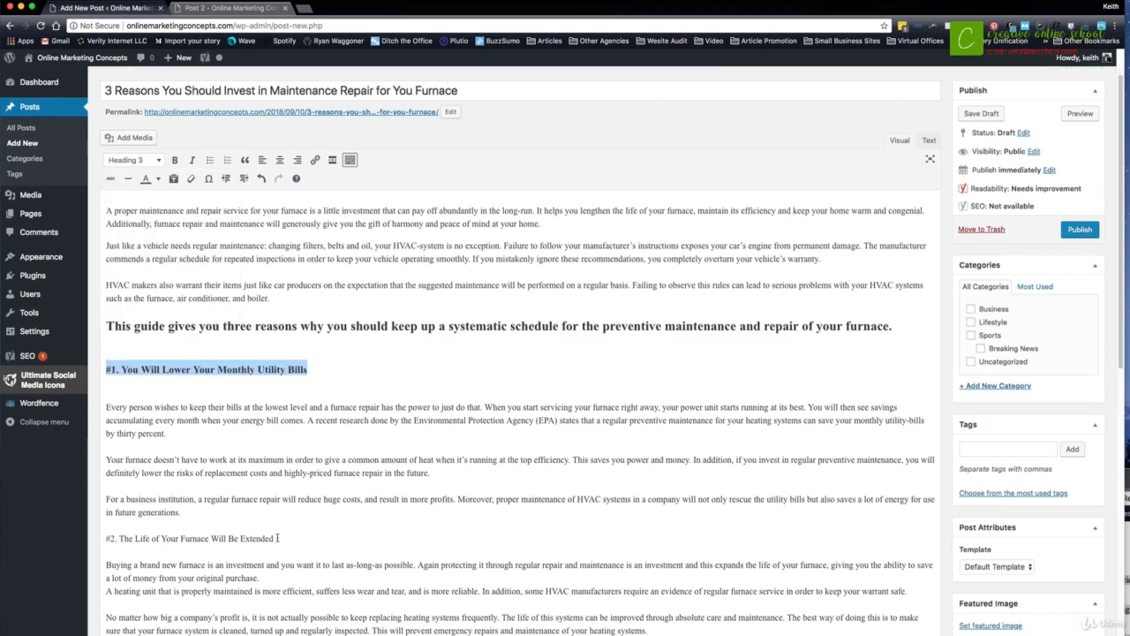
# - Format the line "#2. The Life of Your Furnace Will Be Extended" as Heading 3
pyautogui.moveTo(275, 538); pyautogui.dragTo(107, 539)
pyautogui.tripleClick(109, 539)
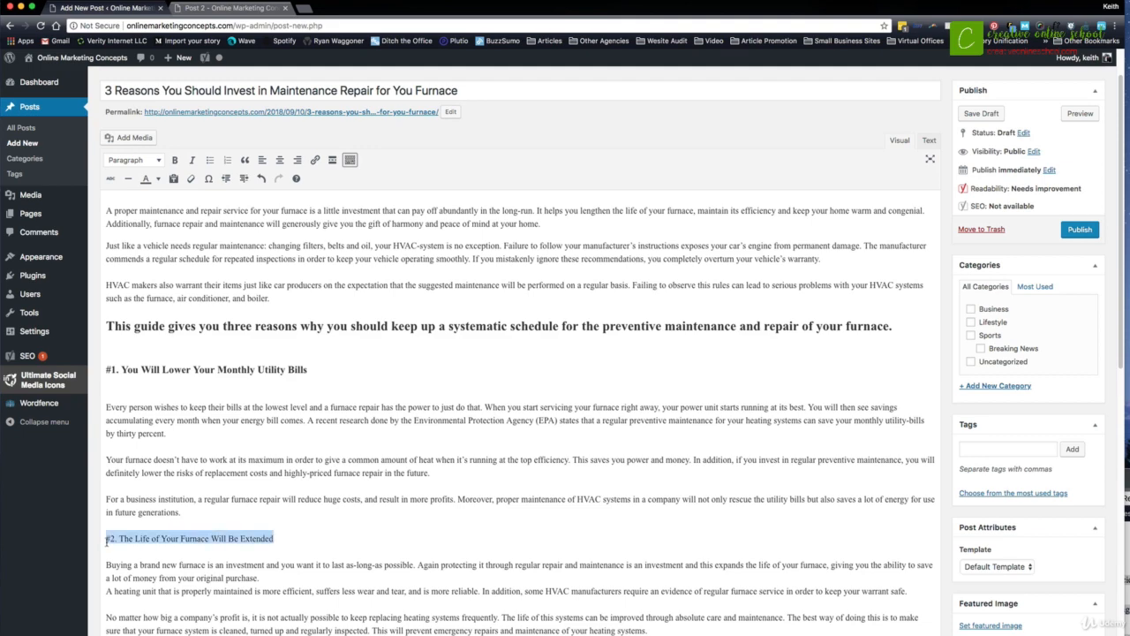
pyautogui.click(133, 160)
pyautogui.click(140, 246)
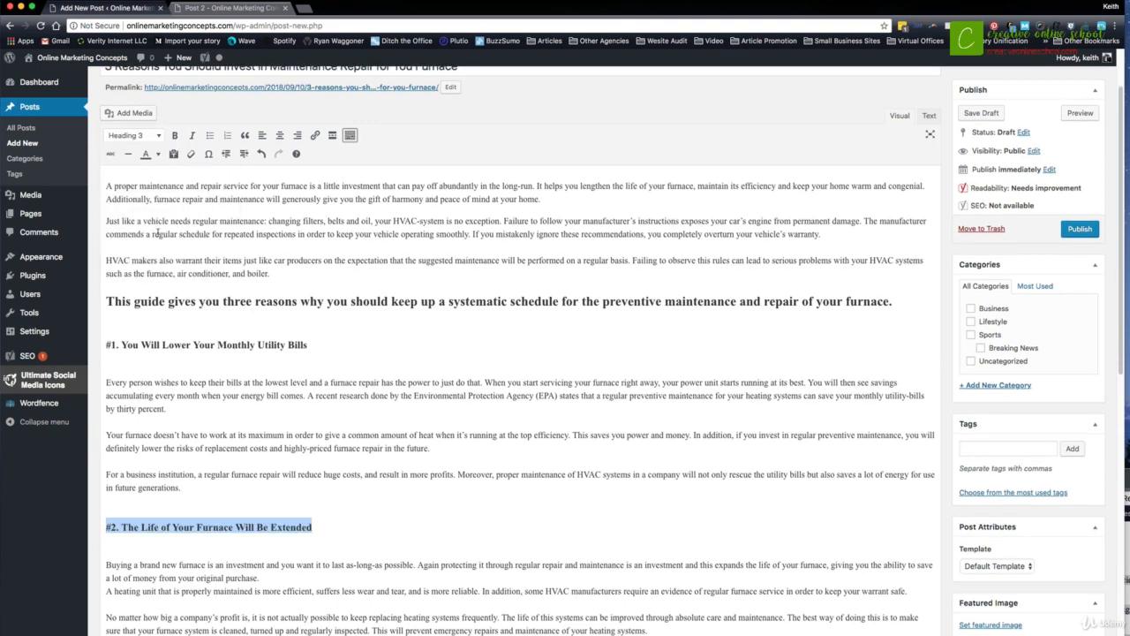
# - Remove the extra blank lines above and below the #1 and #2 subheadings
pyautogui.scroll(-1, 151, 380)
pyautogui.click(147, 433)
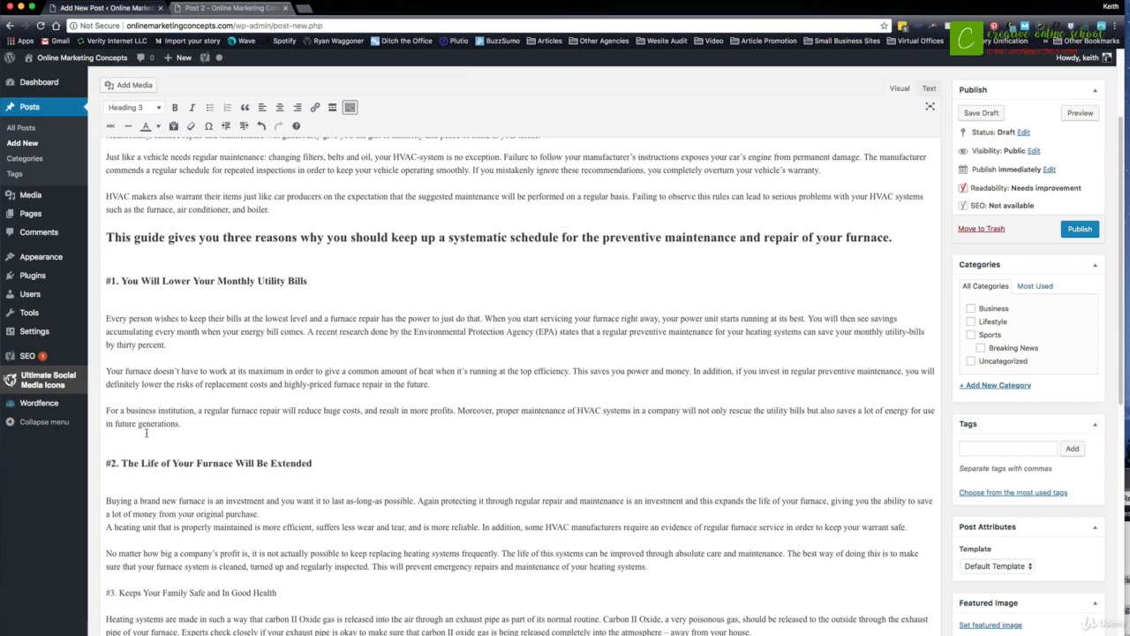
pyautogui.press('BackSpace')
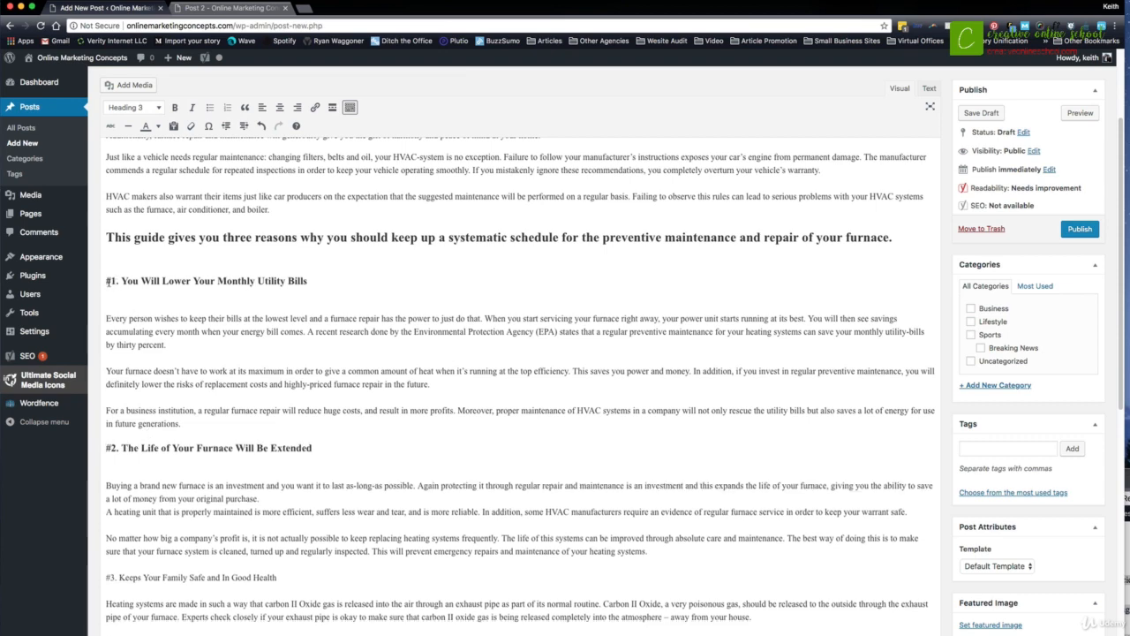
pyautogui.click(108, 280)
pyautogui.press('BackSpace')
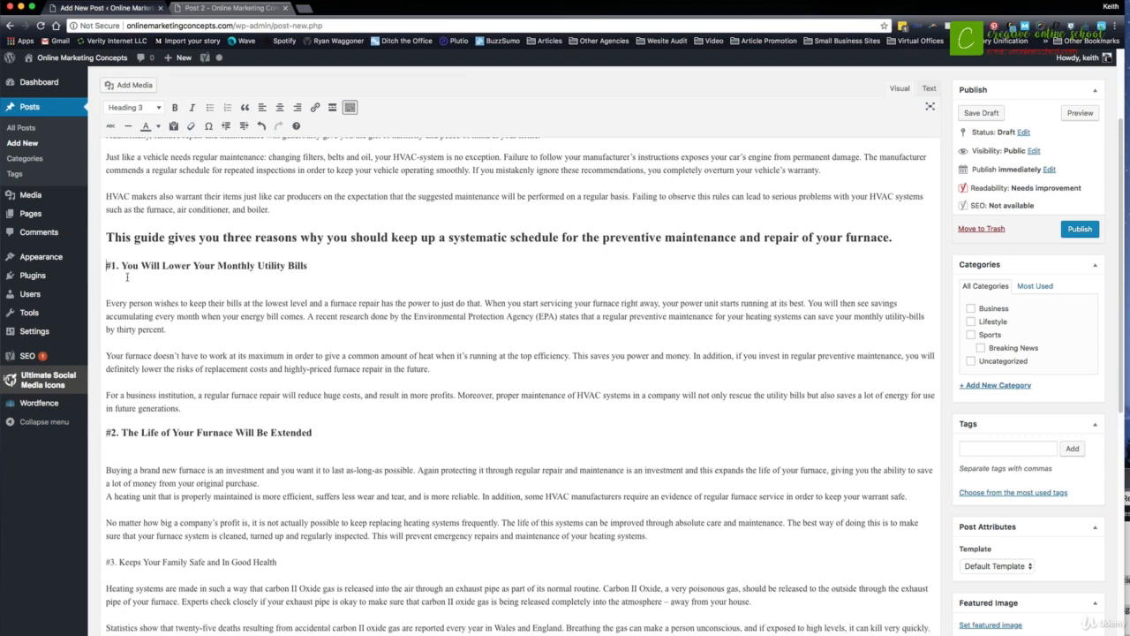
pyautogui.click(105, 303)
pyautogui.press('BackSpace')
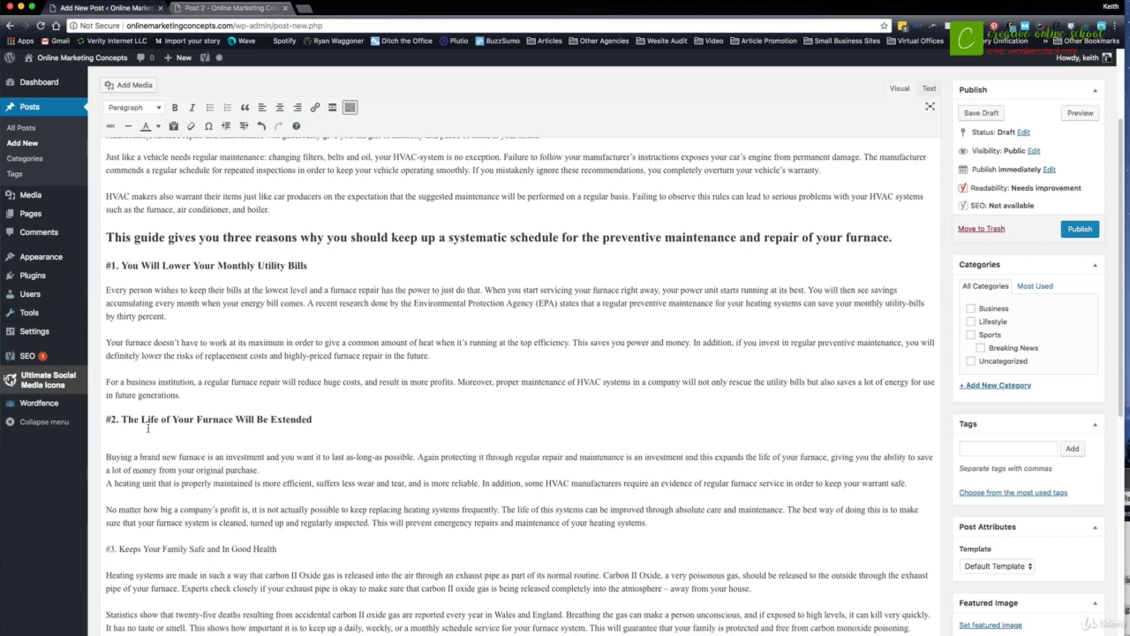
pyautogui.click(105, 456)
pyautogui.press('BackSpace')
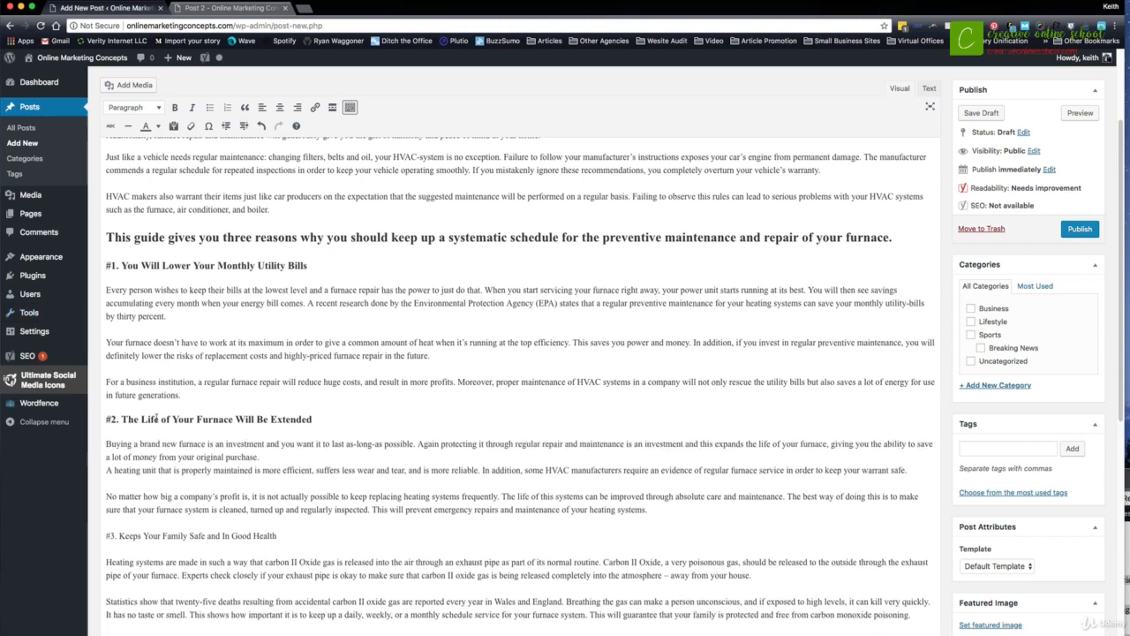
pyautogui.moveTo(192, 418); pyautogui.dragTo(234, 419)
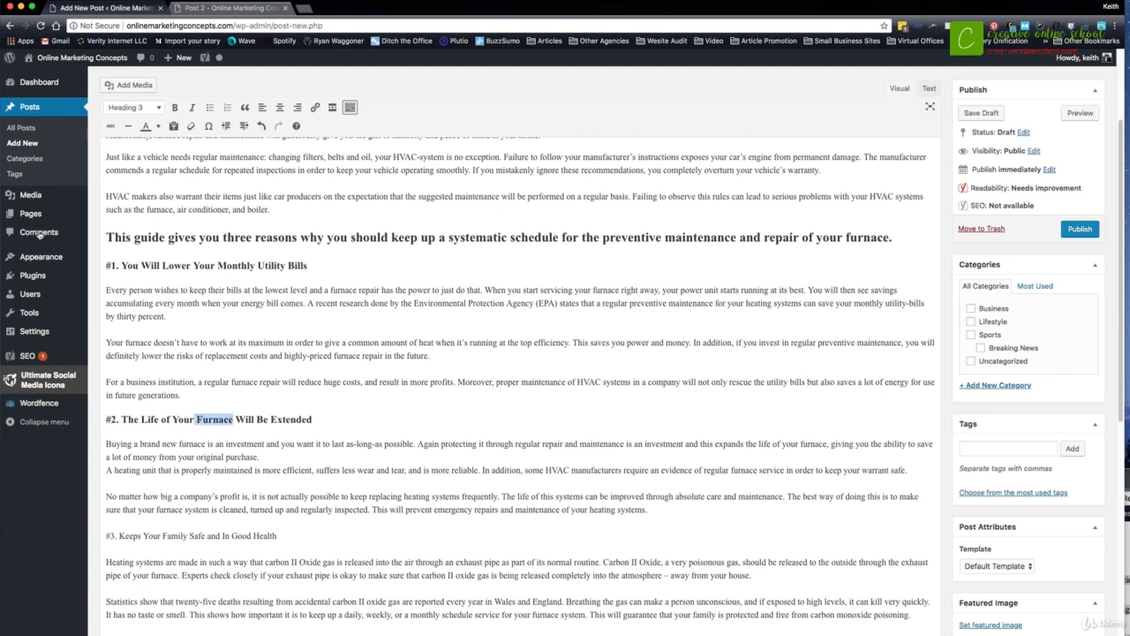
pyautogui.moveTo(170, 268); pyautogui.dragTo(258, 265)
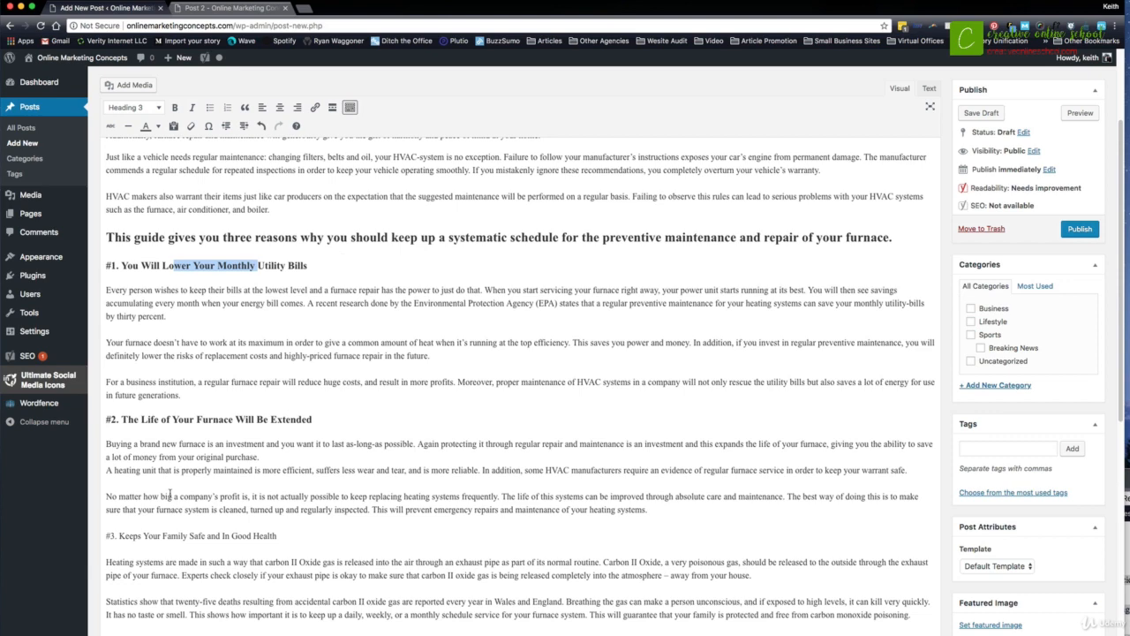
# - Format the line "#3. Keeps Your Family Safe and In Good Health" as Heading 3 and remove the extra blank lines around it
pyautogui.moveTo(325, 528); pyautogui.dragTo(85, 533)
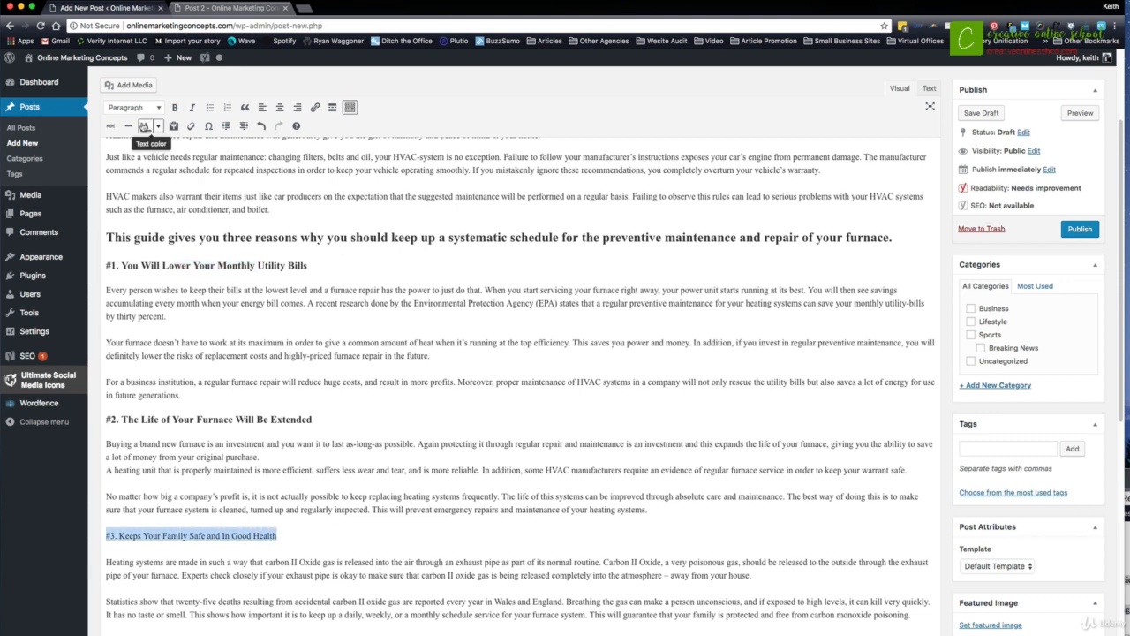
pyautogui.click(133, 106)
pyautogui.click(132, 190)
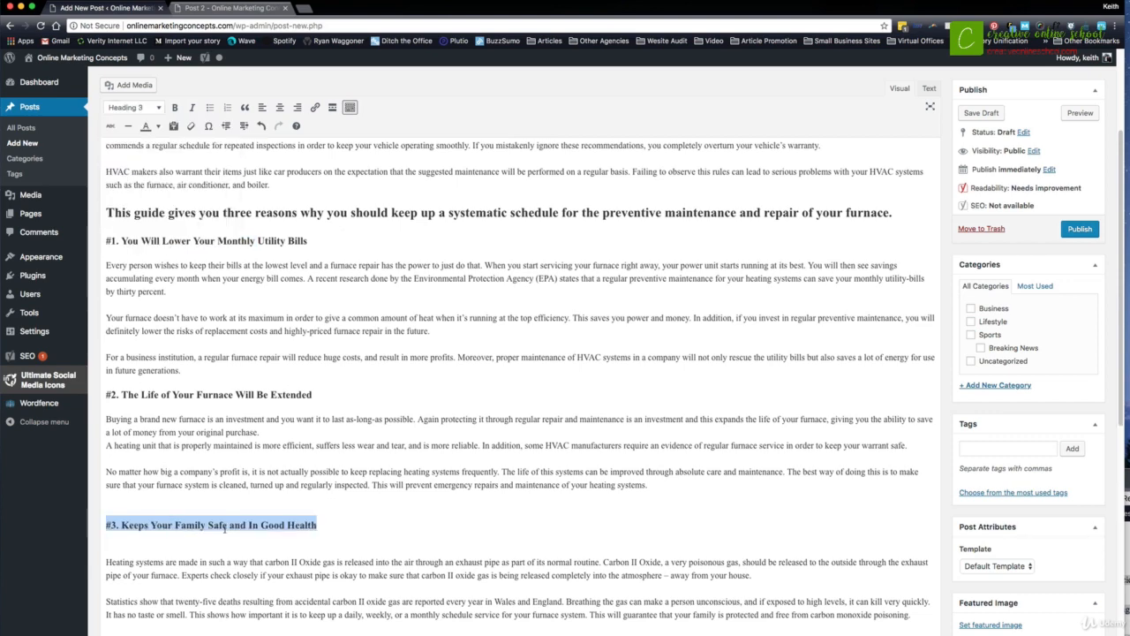
pyautogui.click(102, 528)
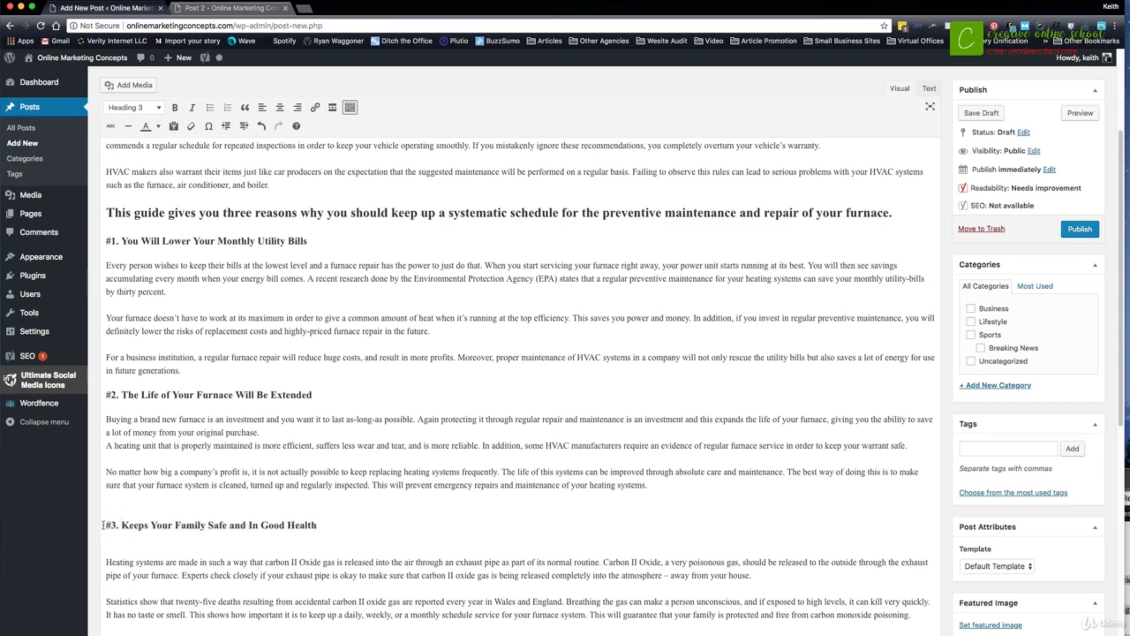
pyautogui.press('BackSpace')
pyautogui.click(106, 545)
pyautogui.press('BackSpace')
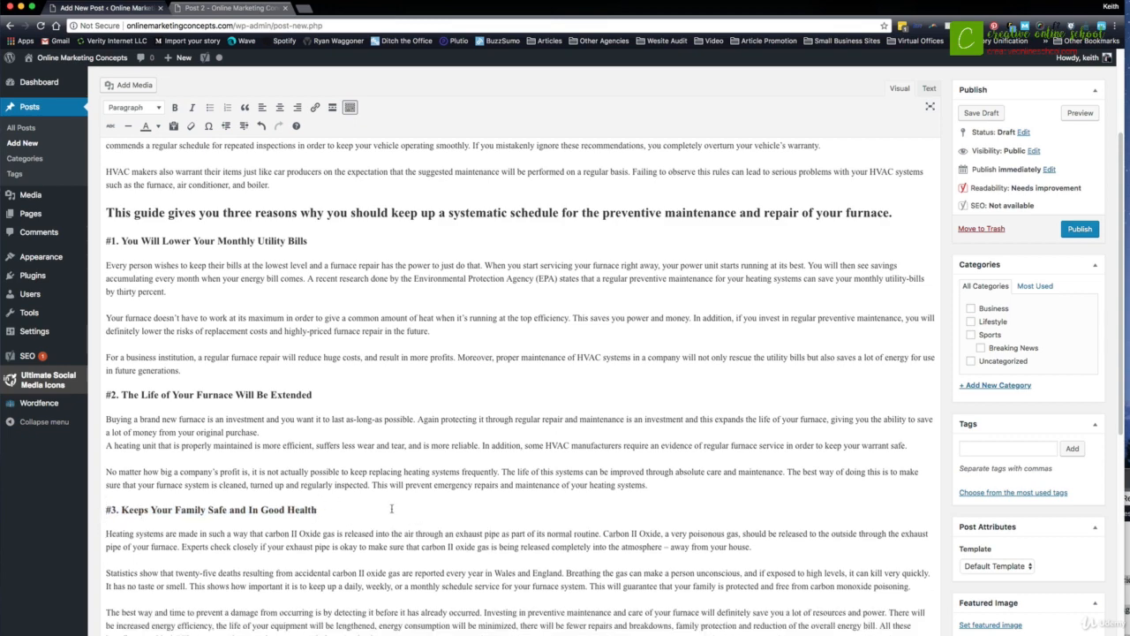
pyautogui.scroll(1, 456, 125)
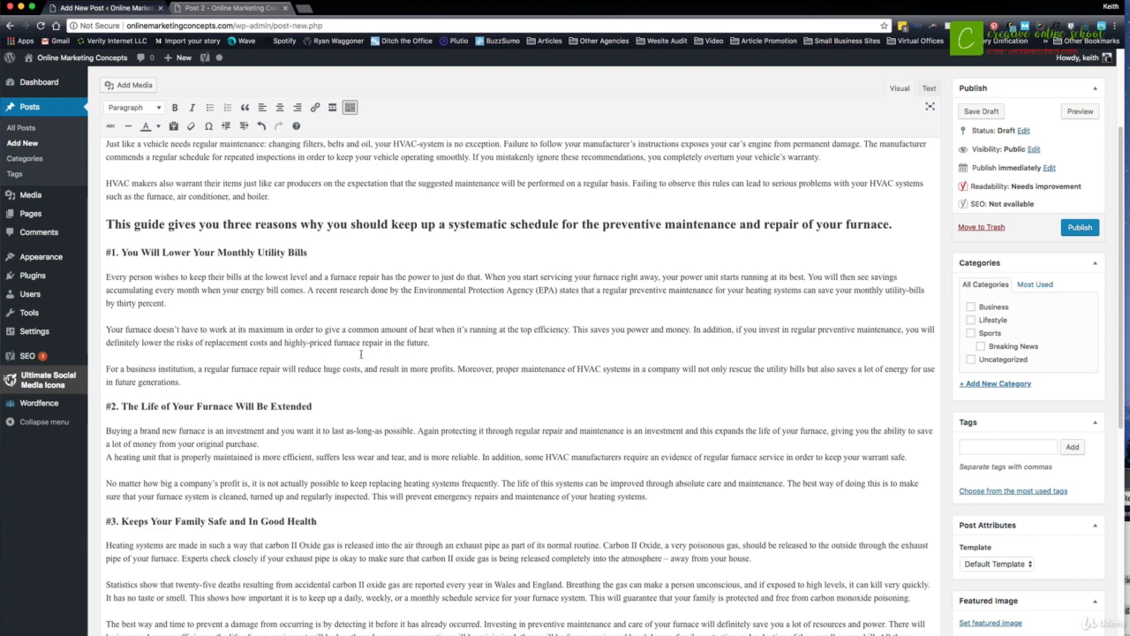
pyautogui.scroll(-5, 371, 349)
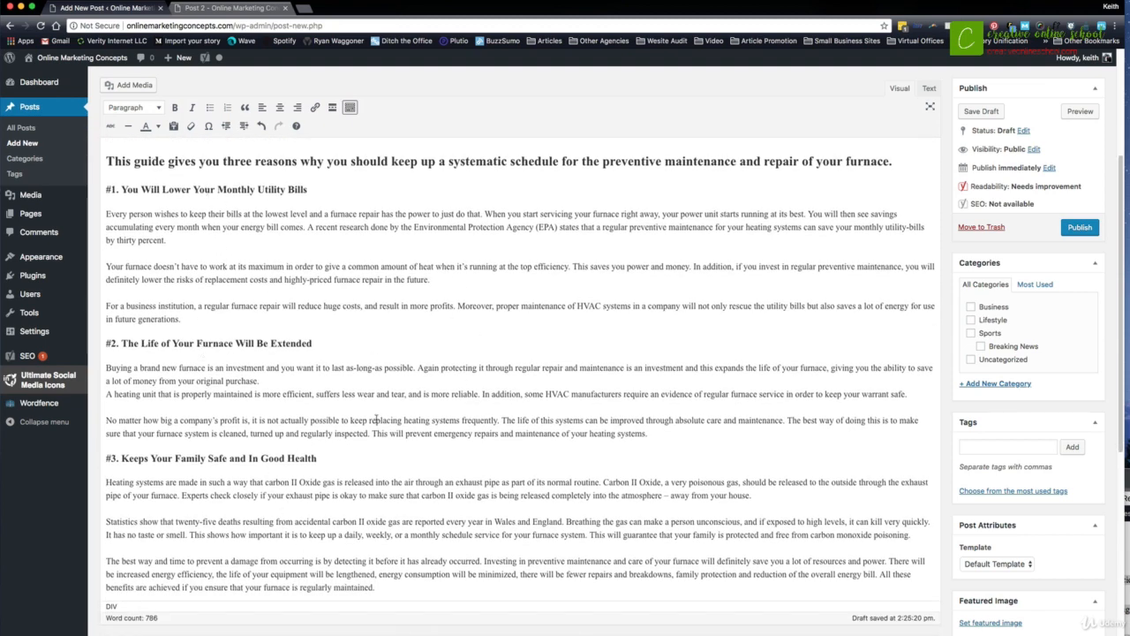
pyautogui.scroll(-2, 455, 403)
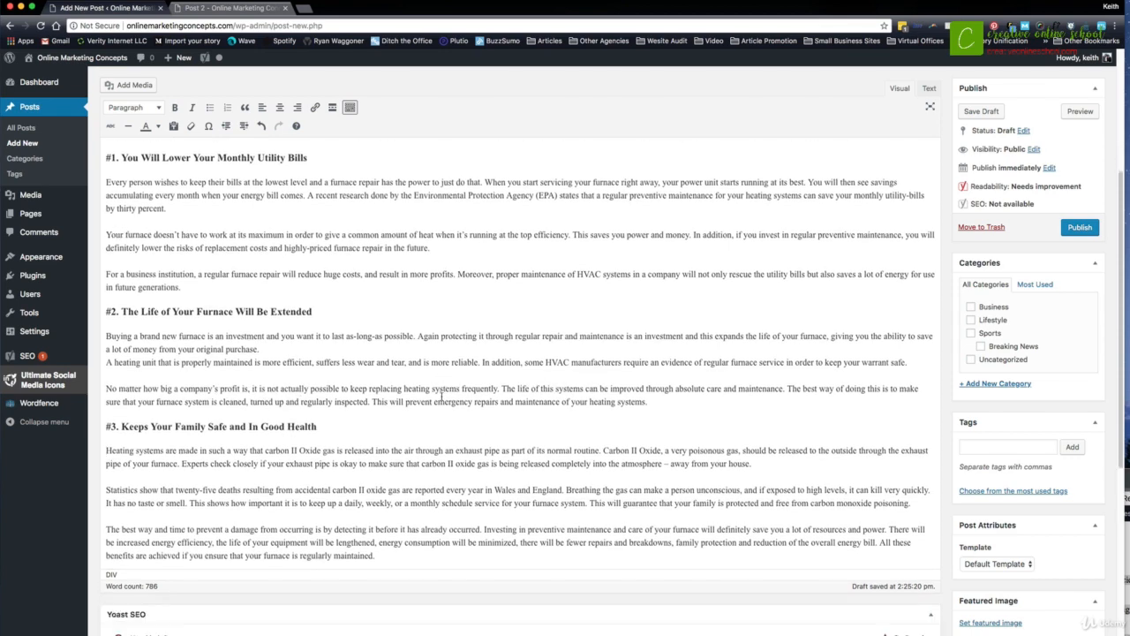
pyautogui.scroll(-1, 350, 406)
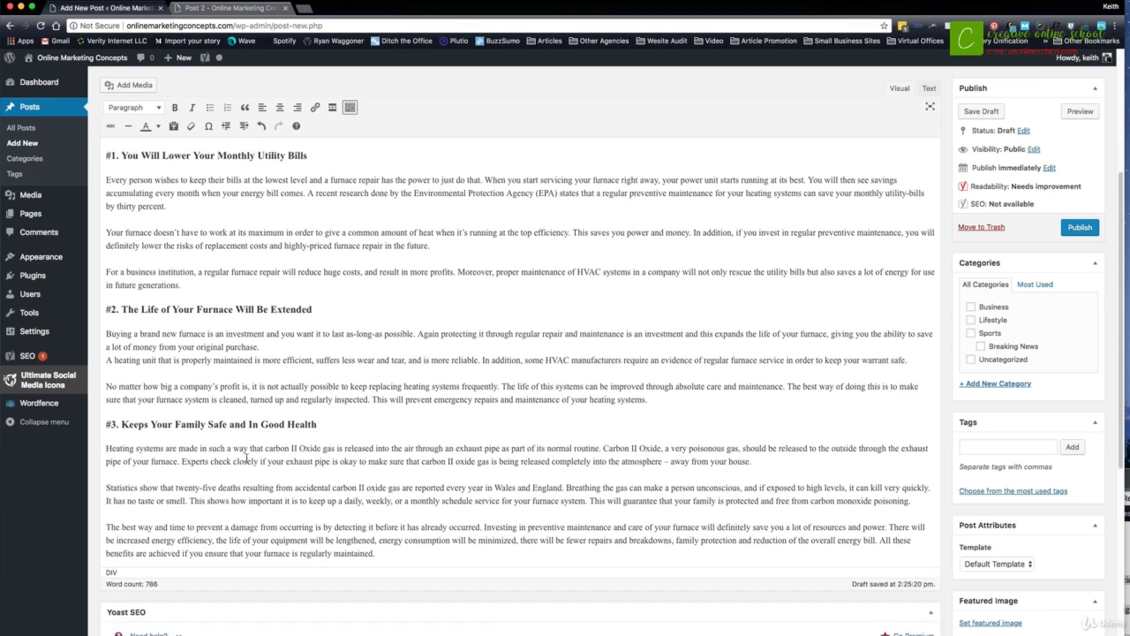
pyautogui.scroll(3, 324, 386)
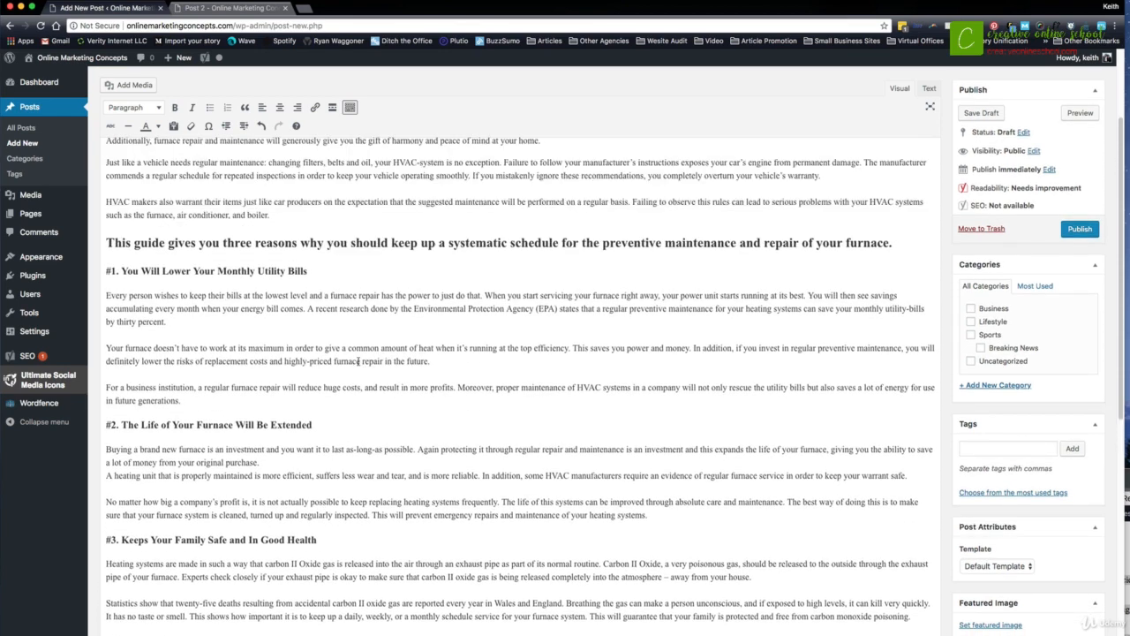
pyautogui.scroll(4, 326, 343)
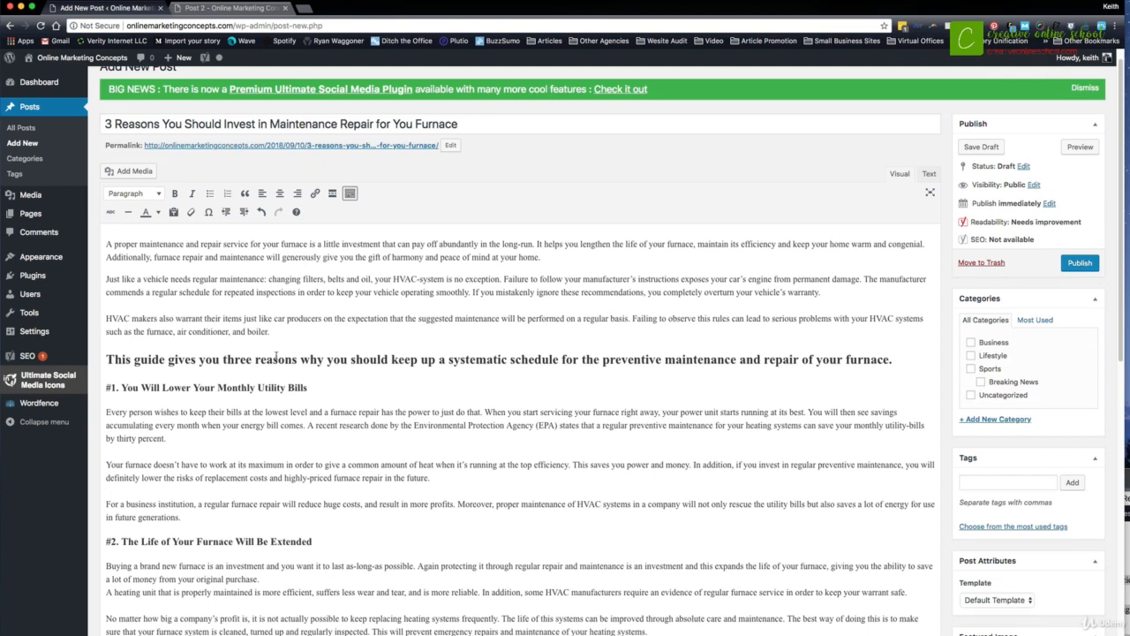
pyautogui.scroll(-1, 286, 353)
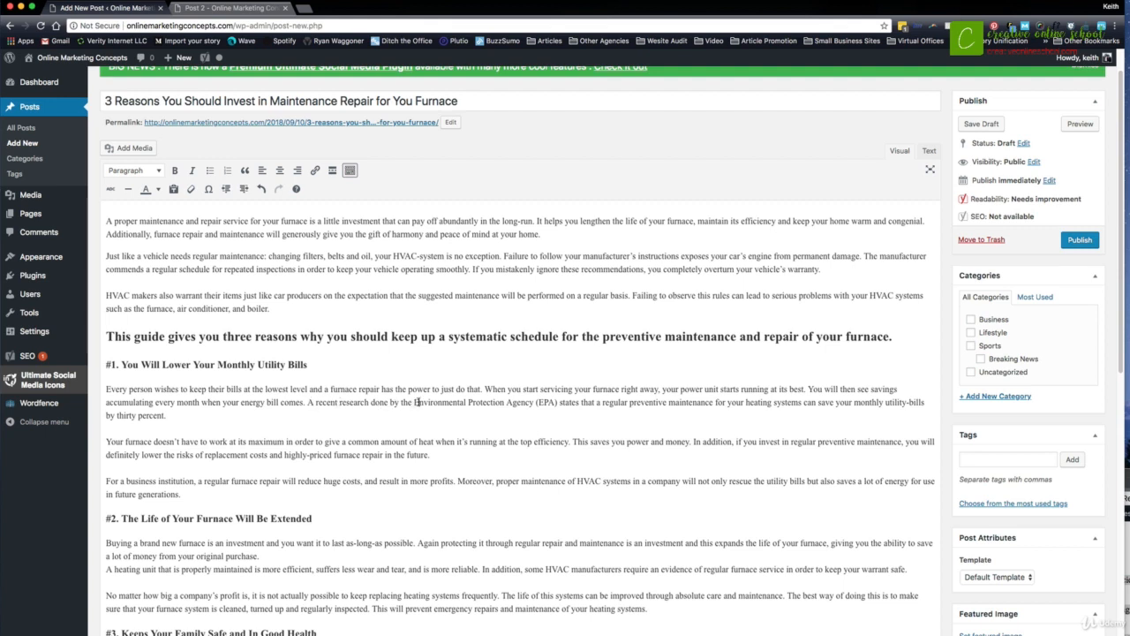
# - Search the web in a new browser tab for "Environmental Protection Agency" from section #1 and copy the agency's official website address
pyautogui.moveTo(415, 402); pyautogui.dragTo(534, 403)
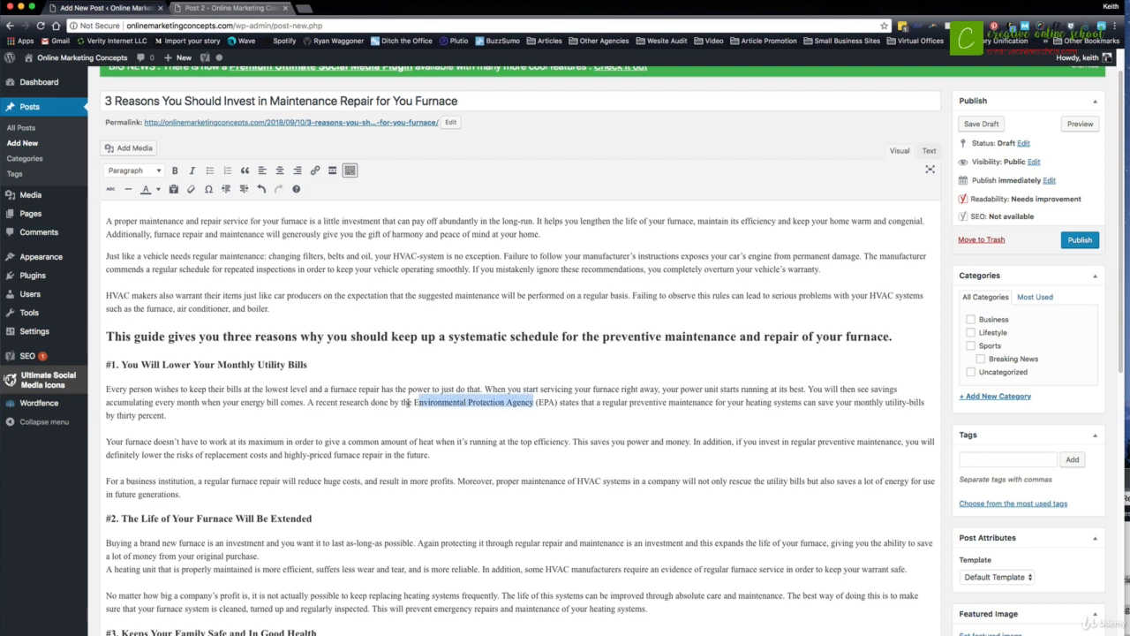
pyautogui.moveTo(415, 402); pyautogui.dragTo(532, 402)
pyautogui.press('super+c')
pyautogui.press('super+t')
pyautogui.press('super+v')
pyautogui.press('Return')
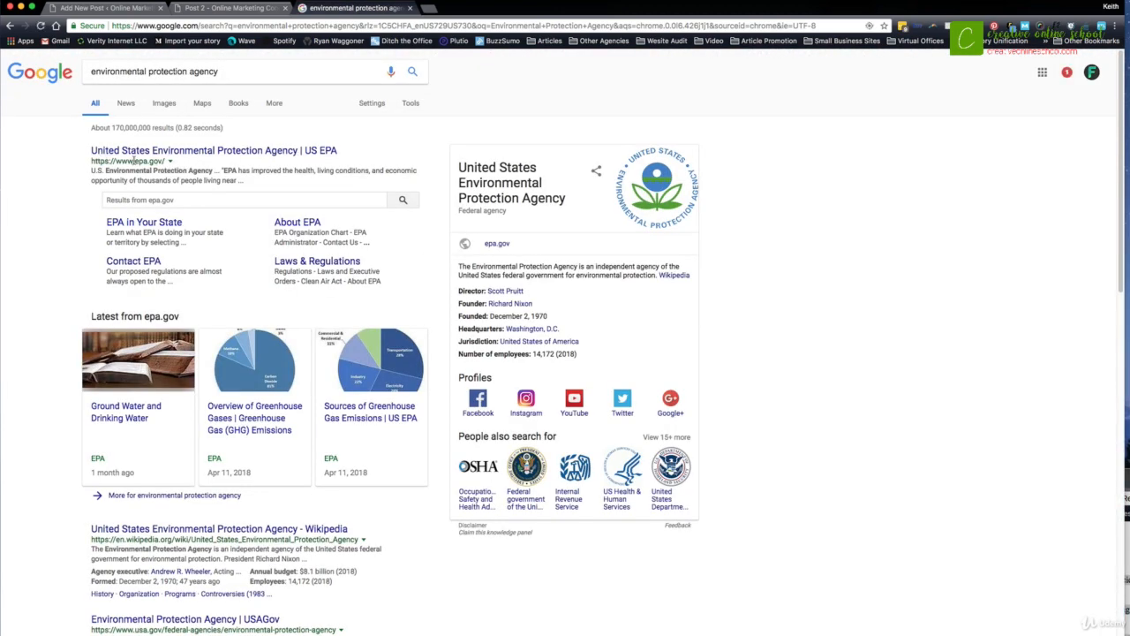
pyautogui.moveTo(87, 154); pyautogui.dragTo(164, 161)
pyautogui.click(231, 8)
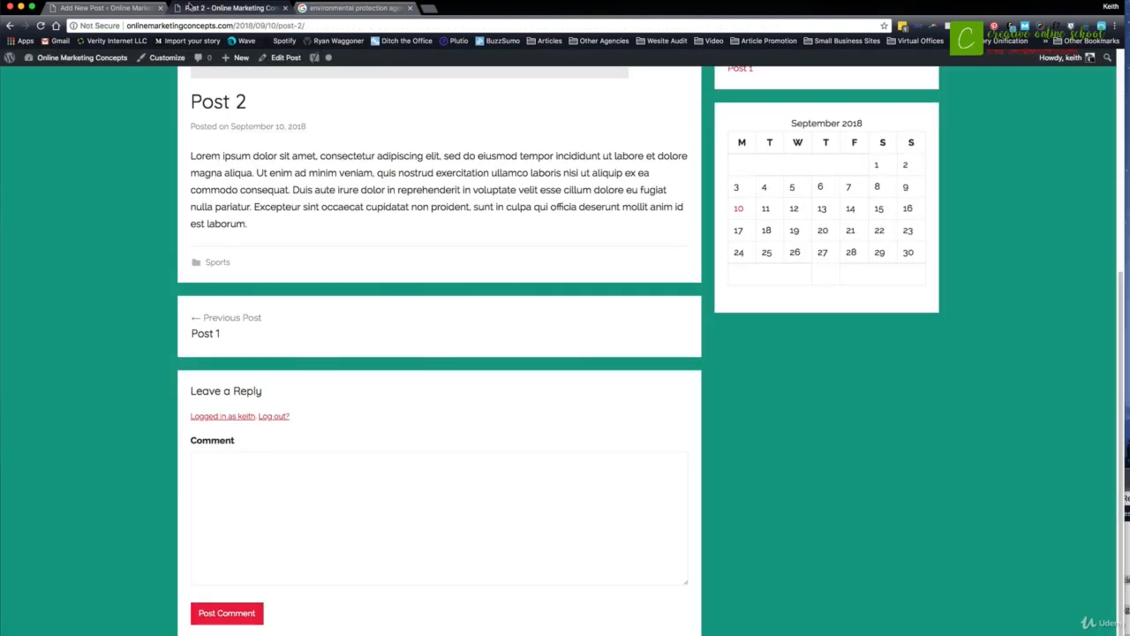
pyautogui.click(108, 8)
pyautogui.click(411, 402)
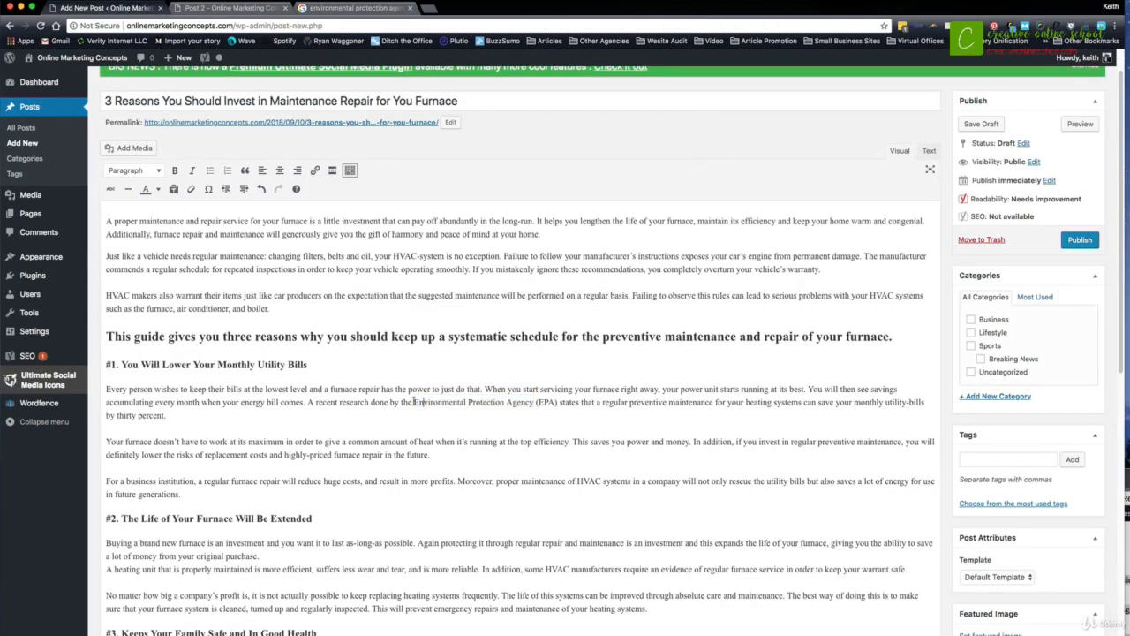
pyautogui.moveTo(413, 402); pyautogui.dragTo(556, 396)
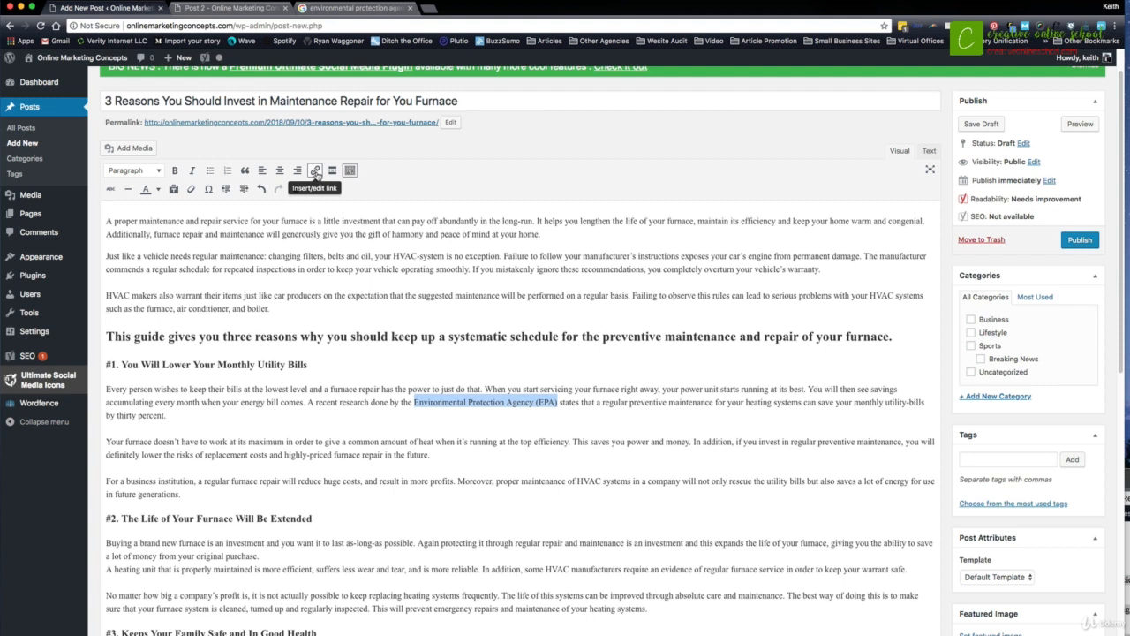
pyautogui.click(316, 171)
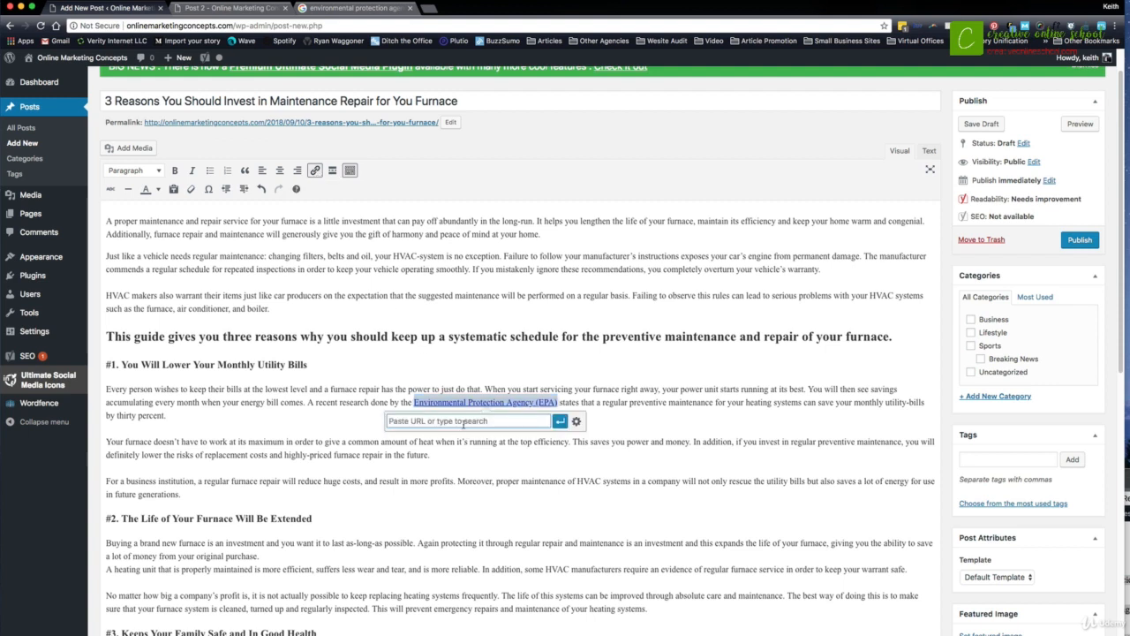
pyautogui.press('super+v')
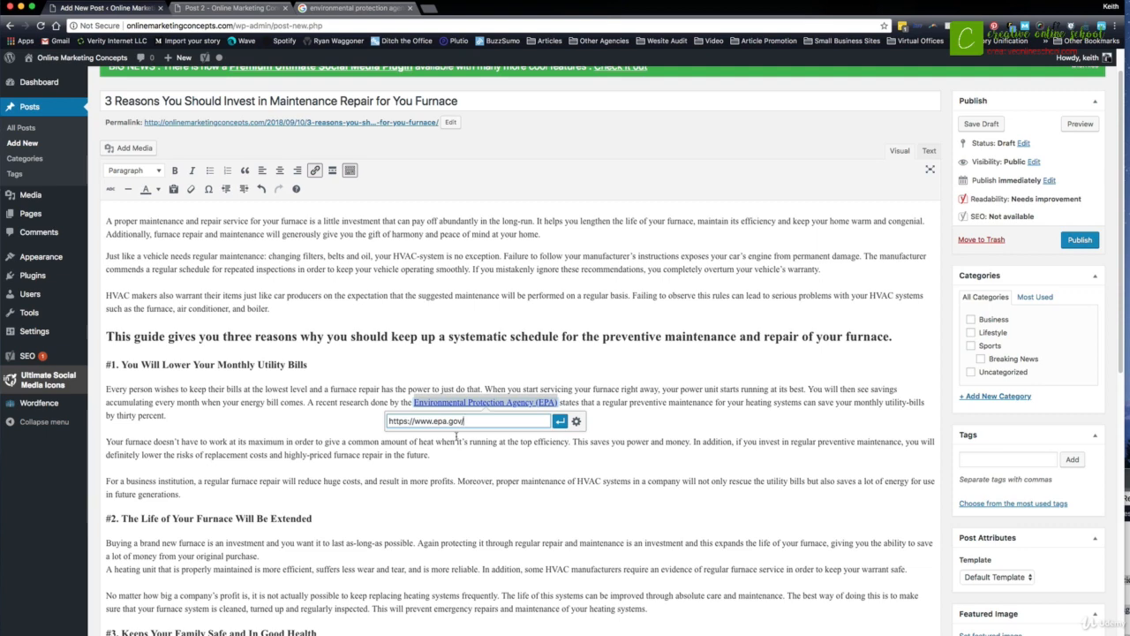
pyautogui.click(576, 422)
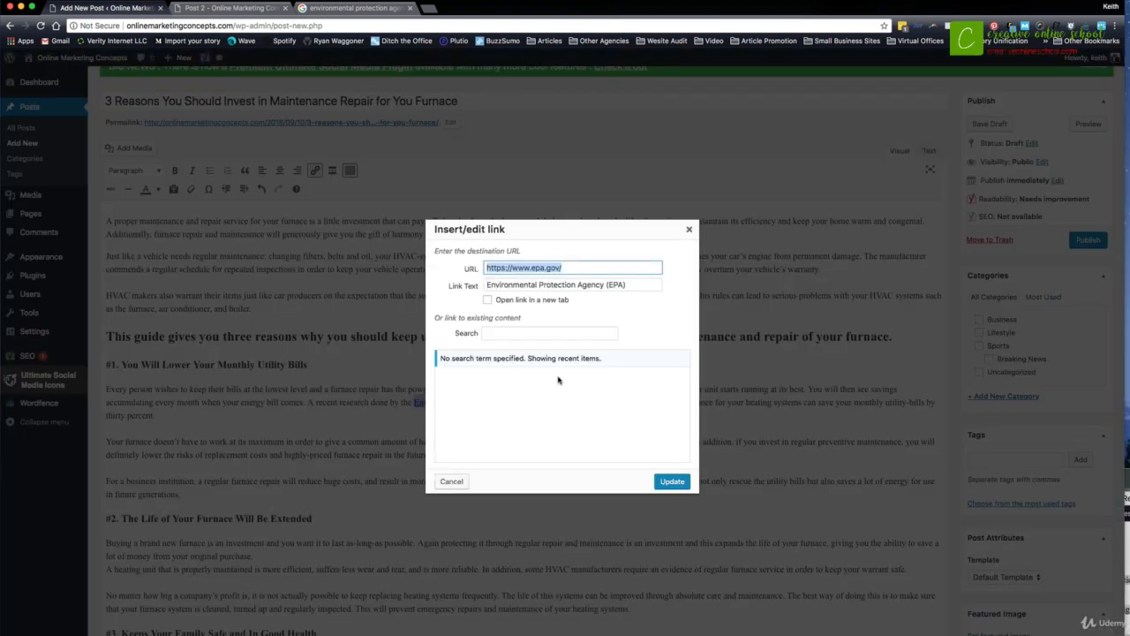
pyautogui.click(531, 302)
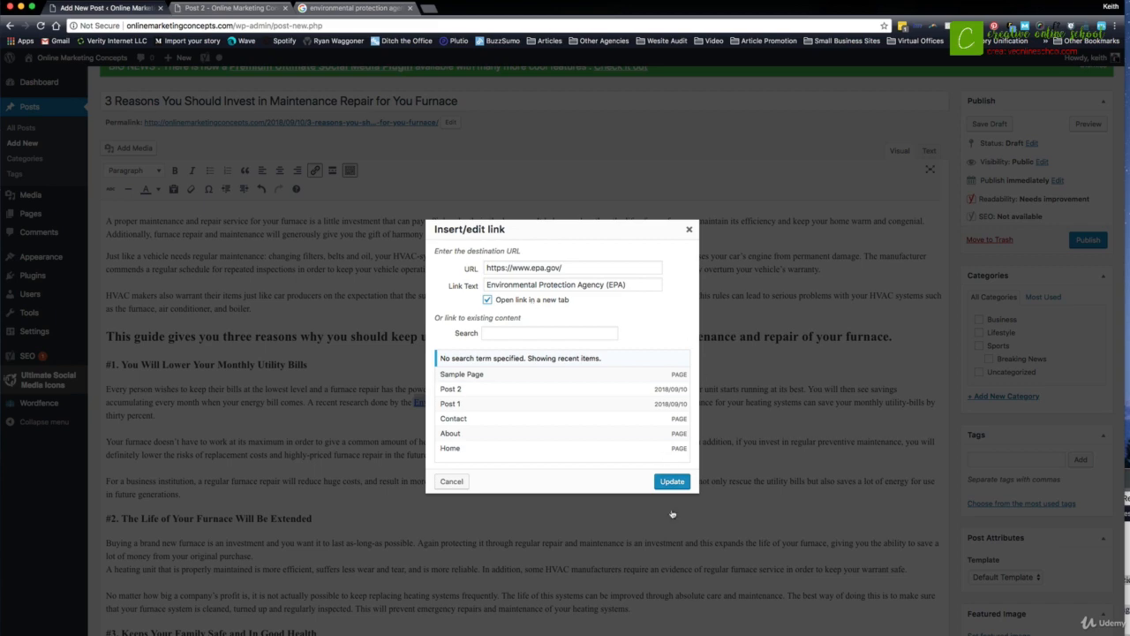
pyautogui.click(671, 481)
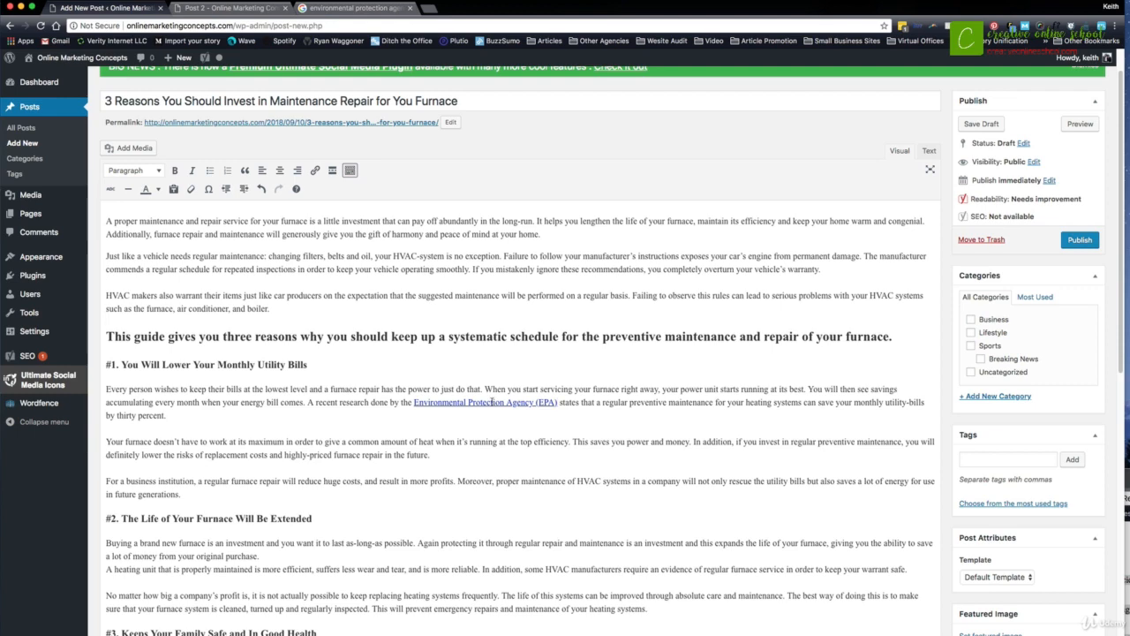
# - Look through the Environmental Protection Agency search results and return to the post draft
pyautogui.scroll(-1, 492, 402)
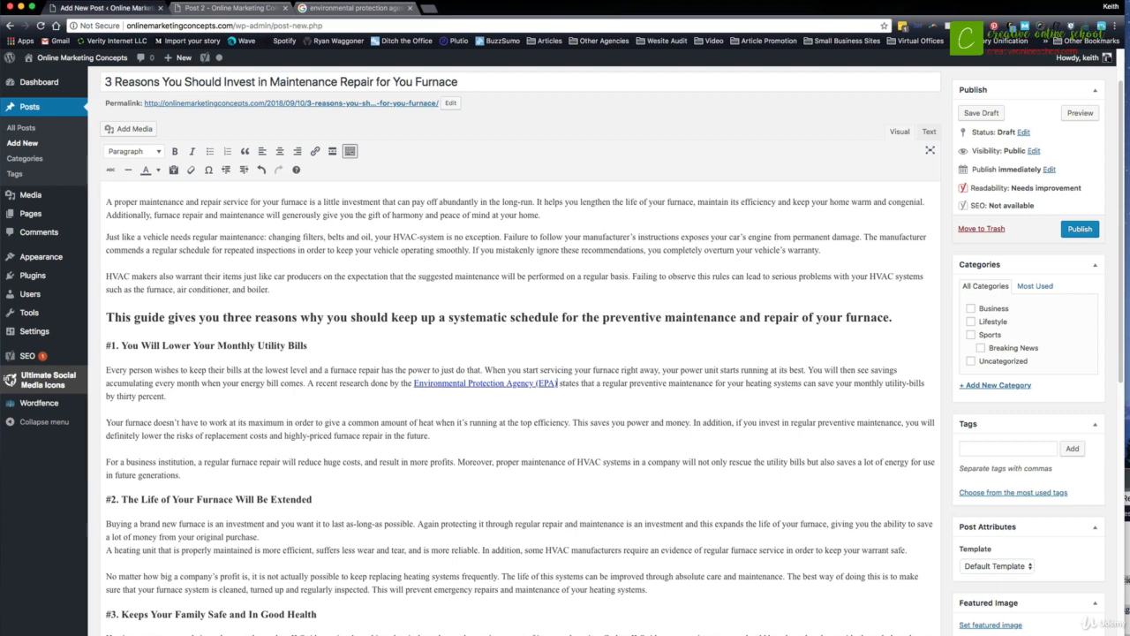
pyautogui.click(394, 11)
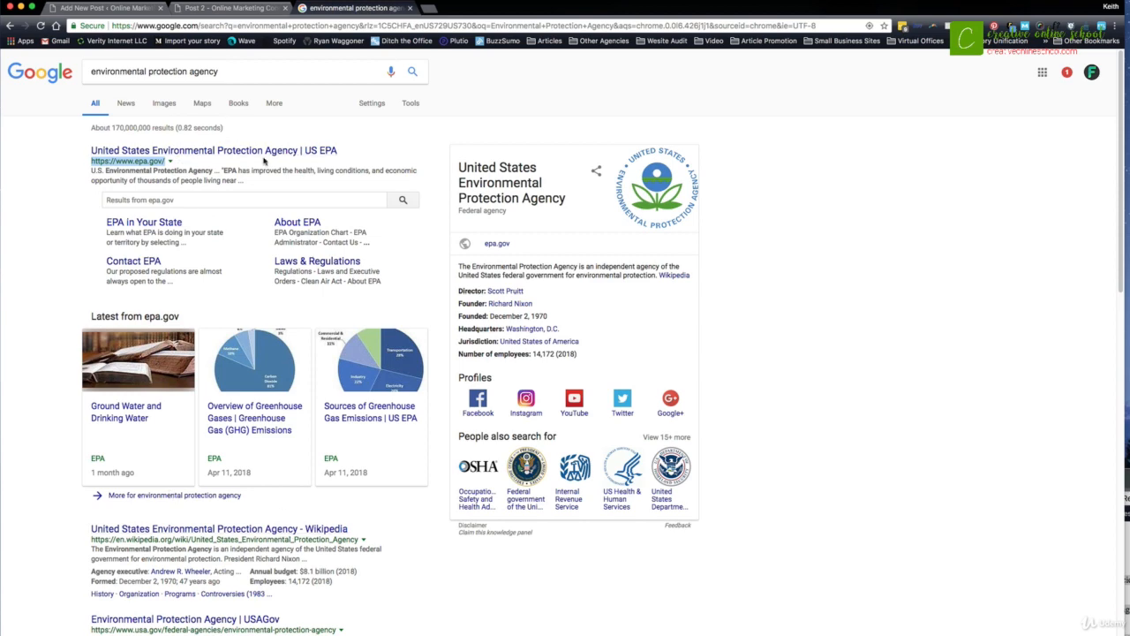
pyautogui.scroll(-5, 263, 160)
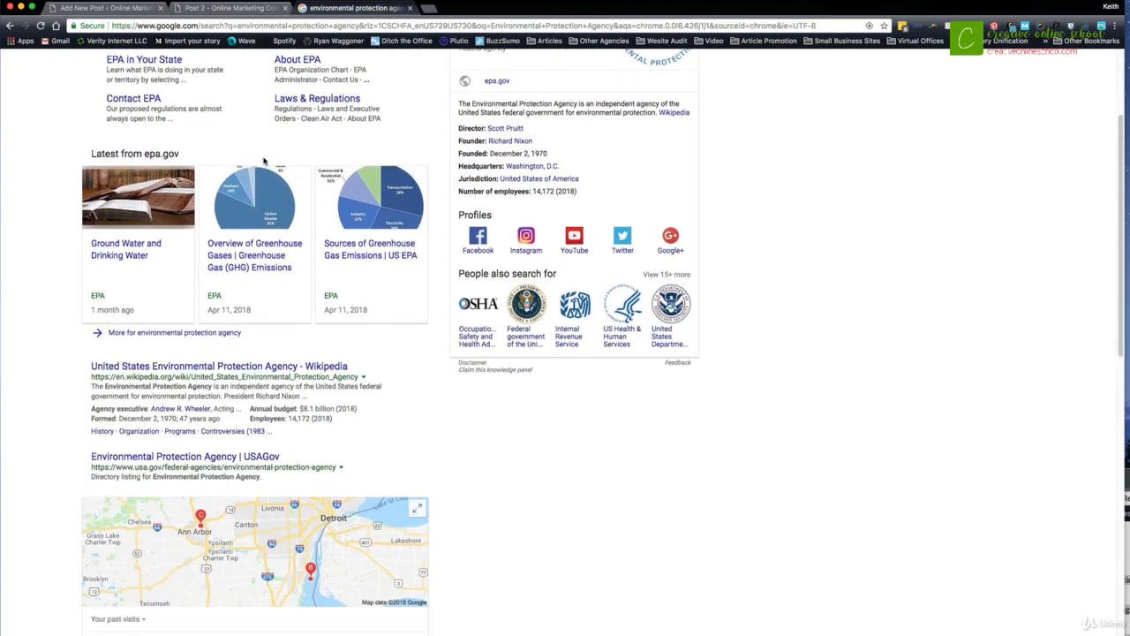
pyautogui.scroll(-3, 263, 161)
pyautogui.scroll(6, 255, 170)
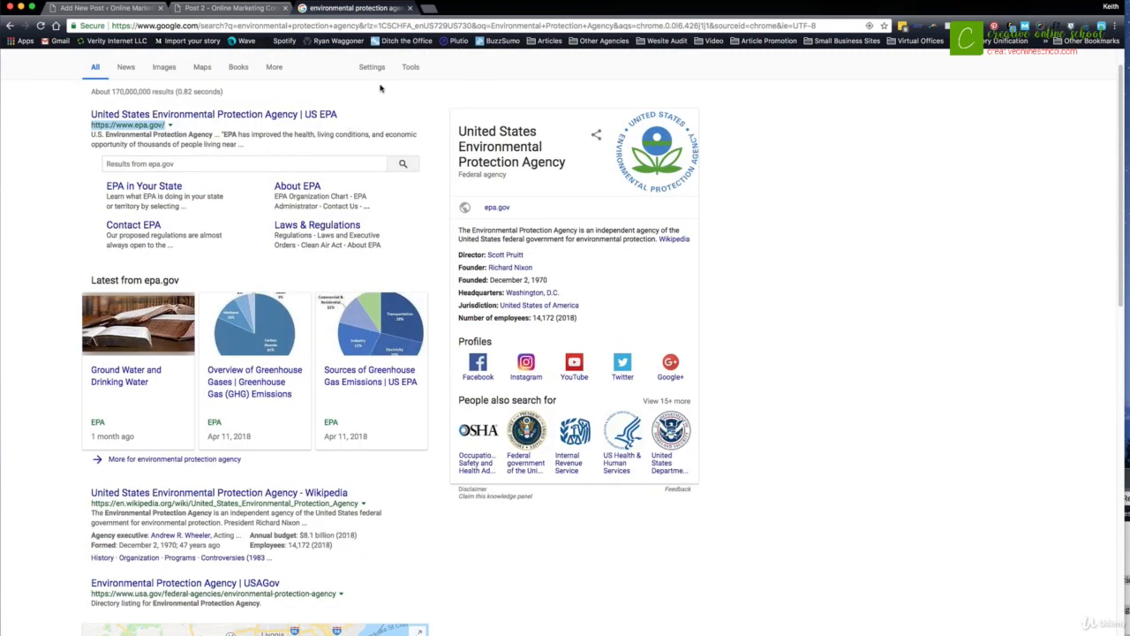
pyautogui.click(269, 12)
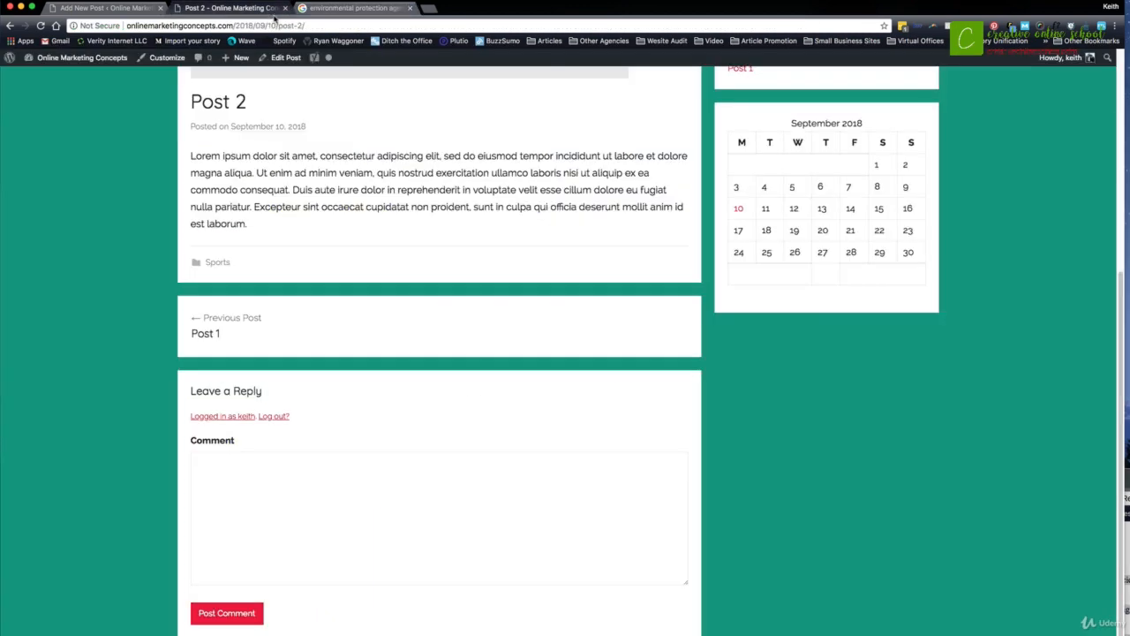
pyautogui.click(123, 8)
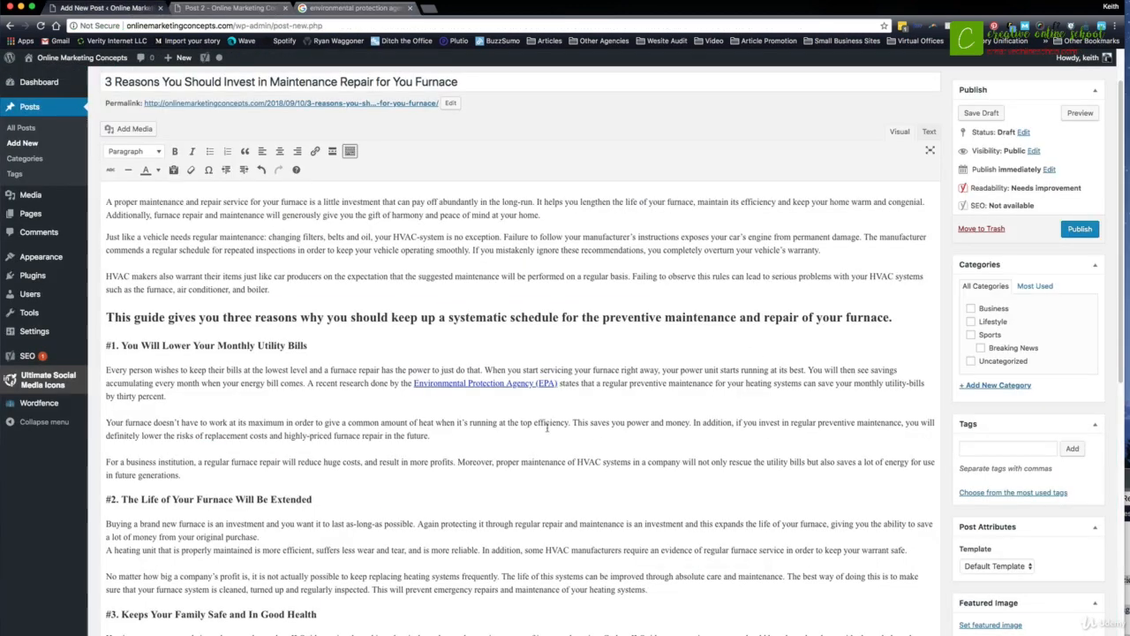
# - Add a placeholder line "Related: XXXX" below the last paragraph of section #1, just above the #2 subheading
pyautogui.scroll(-1, 533, 468)
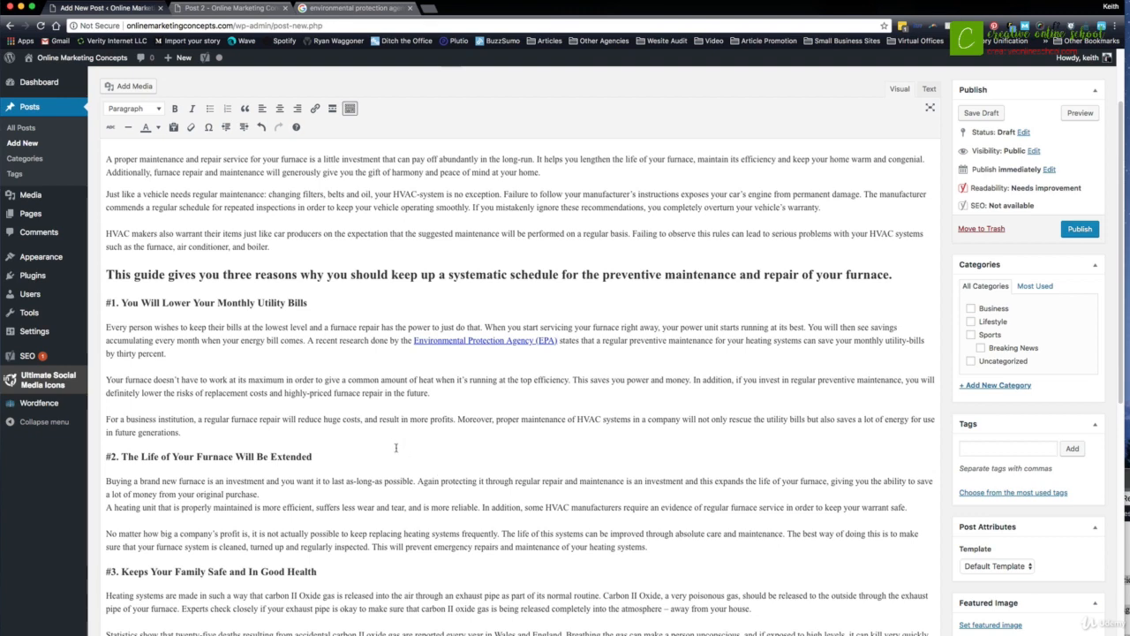
pyautogui.scroll(-2, 397, 450)
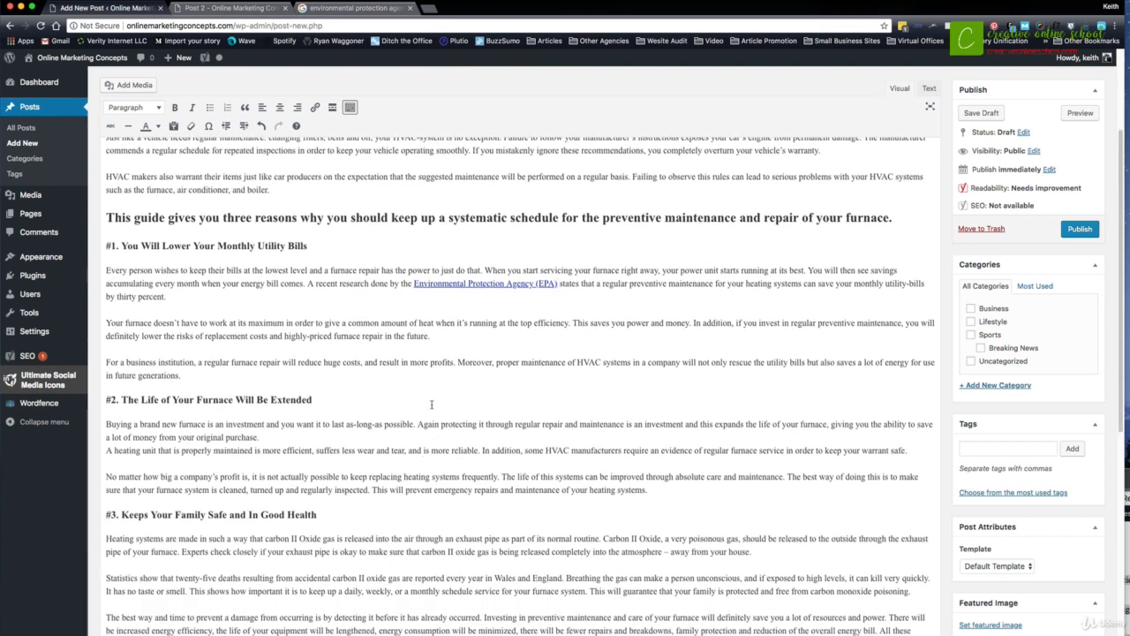
pyautogui.click(267, 380)
pyautogui.press('Return')
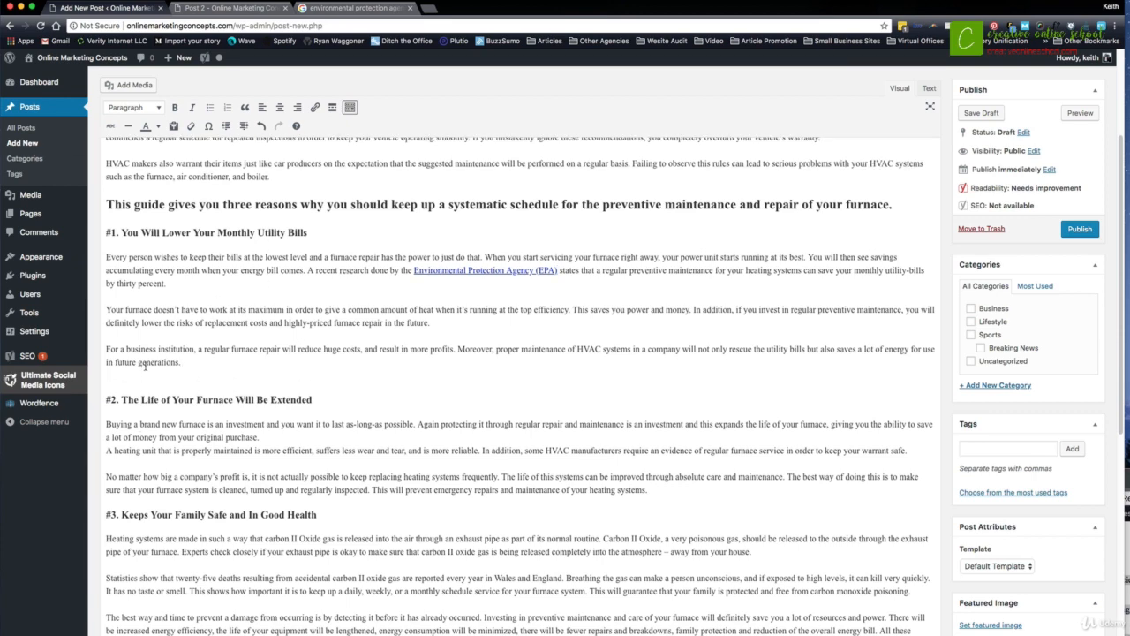
pyautogui.write('Related: XXXXX')
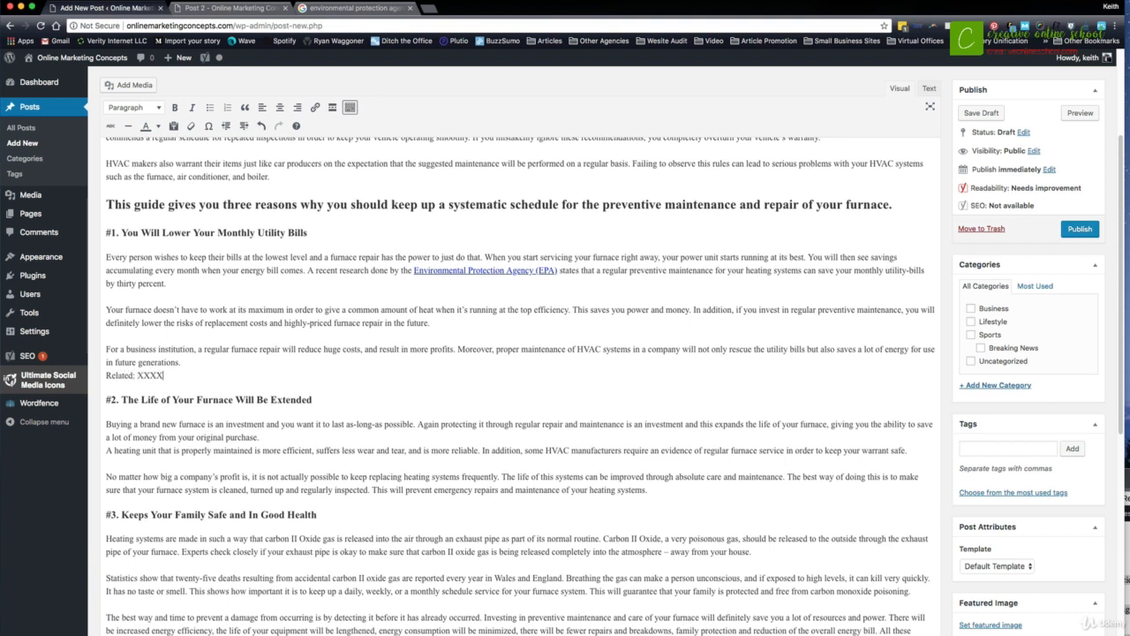
# - Delete the "Related" placeholder line above the #2 subheading together with its line break
pyautogui.hotkey('shift', 'Left')
pyautogui.hotkey('shift', 'Left')
pyautogui.hotkey('shift', 'Left')
pyautogui.hotkey('shift', 'Left')
pyautogui.hotkey('shift', 'Left')
pyautogui.moveTo(183, 379); pyautogui.dragTo(90, 376)
pyautogui.press('BackSpace')
pyautogui.press('BackSpace')
pyautogui.scroll(3, 150, 367)
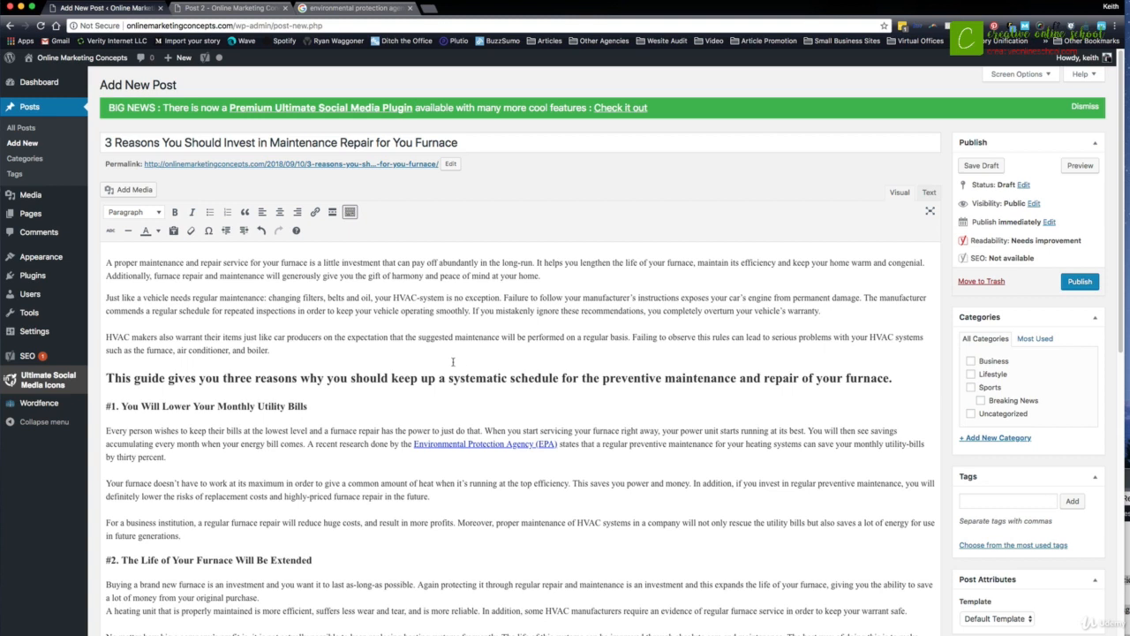
pyautogui.scroll(-1, 453, 361)
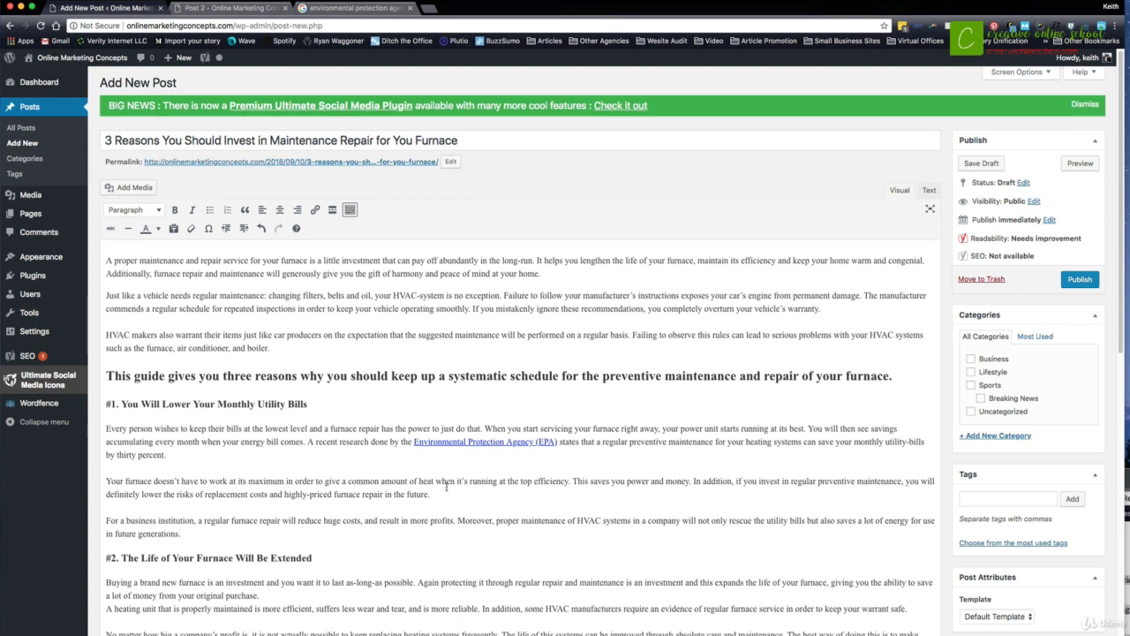
# - In a new browser tab, search Google for "furnace" and show the image results
pyautogui.scroll(-1, 353, 358)
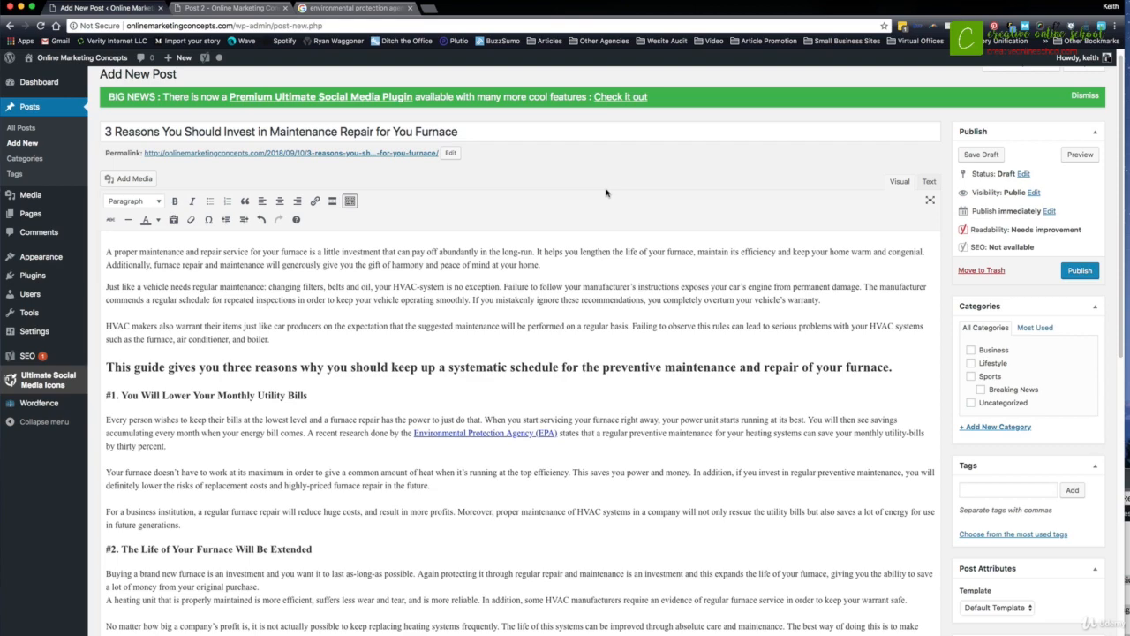
pyautogui.press('super+t')
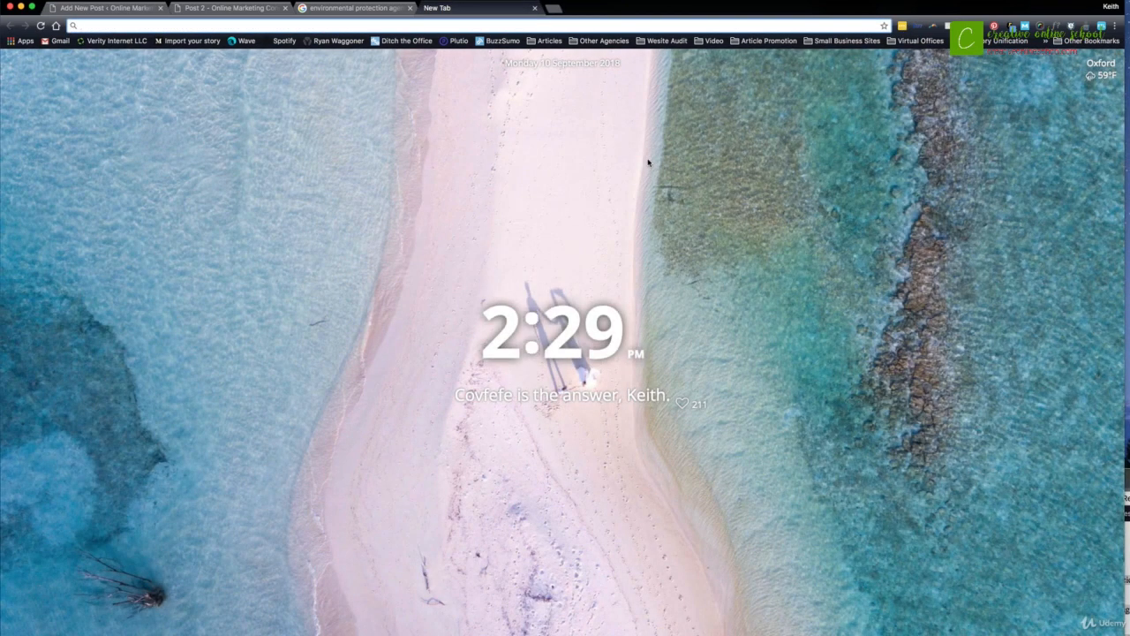
pyautogui.write('fun')
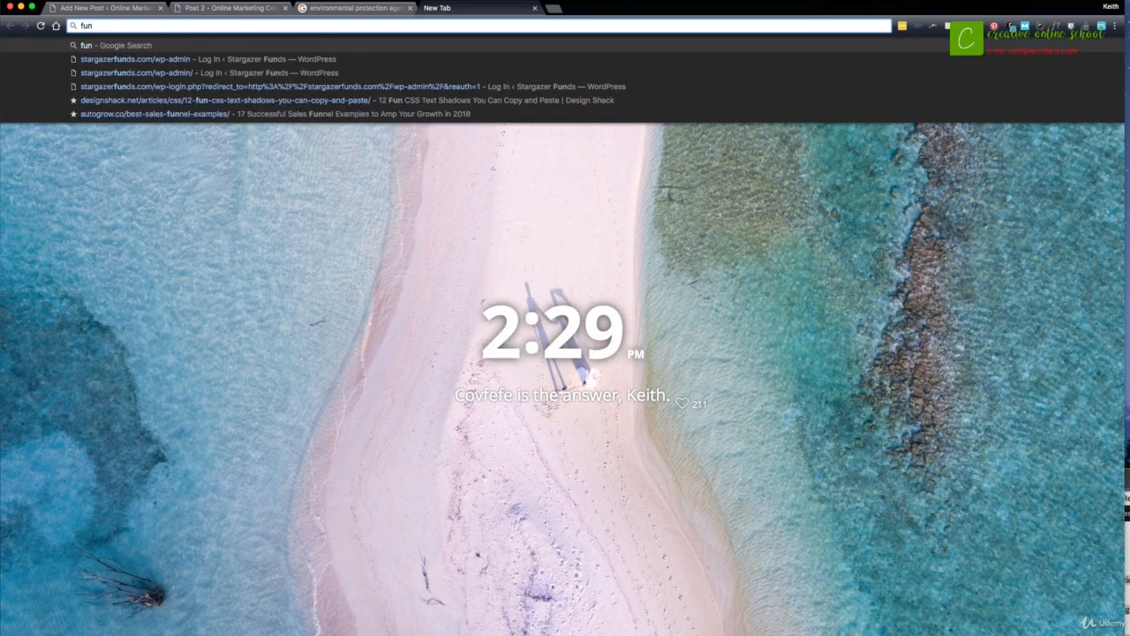
pyautogui.press('BackSpace')
pyautogui.write('rnage')
pyautogui.press('Return')
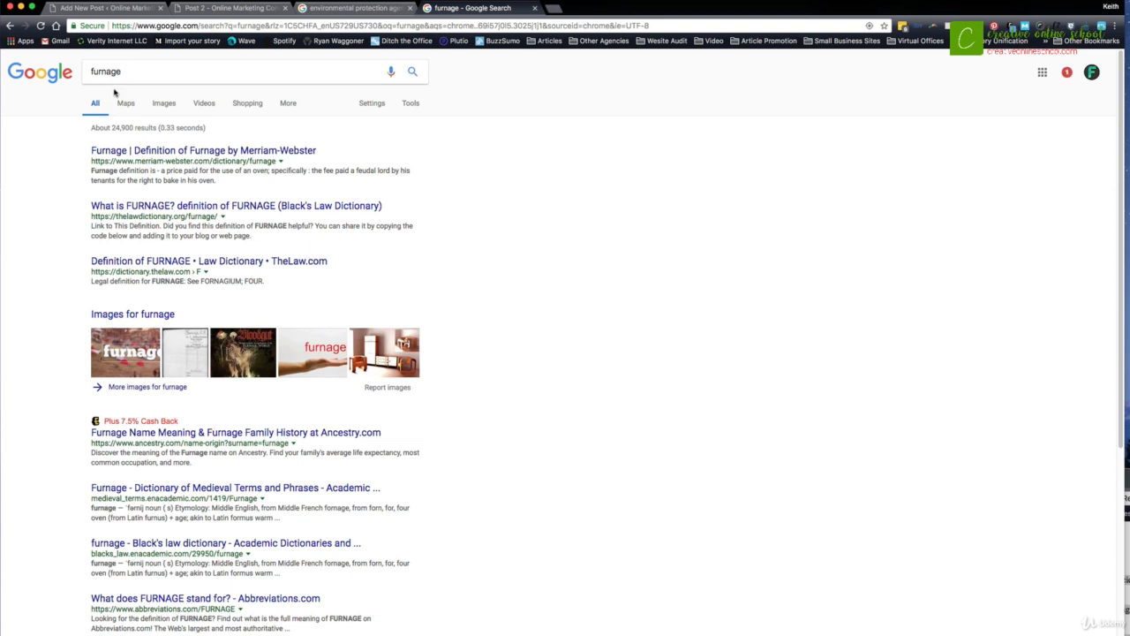
pyautogui.doubleClick(110, 72)
pyautogui.write('furna')
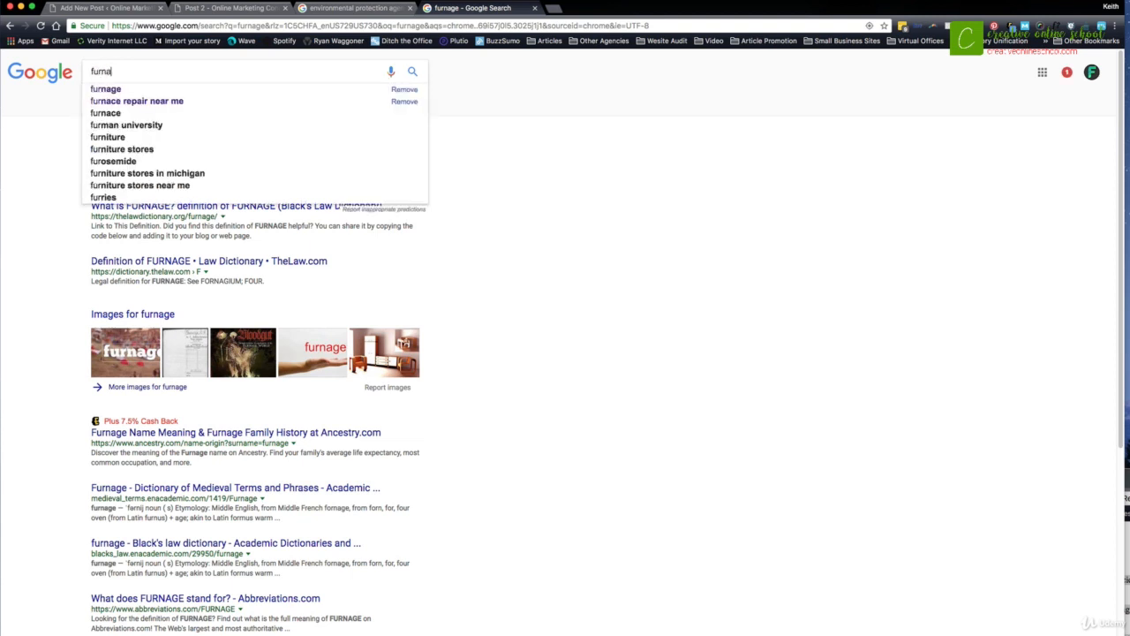
pyautogui.write('ce')
pyautogui.press('Return')
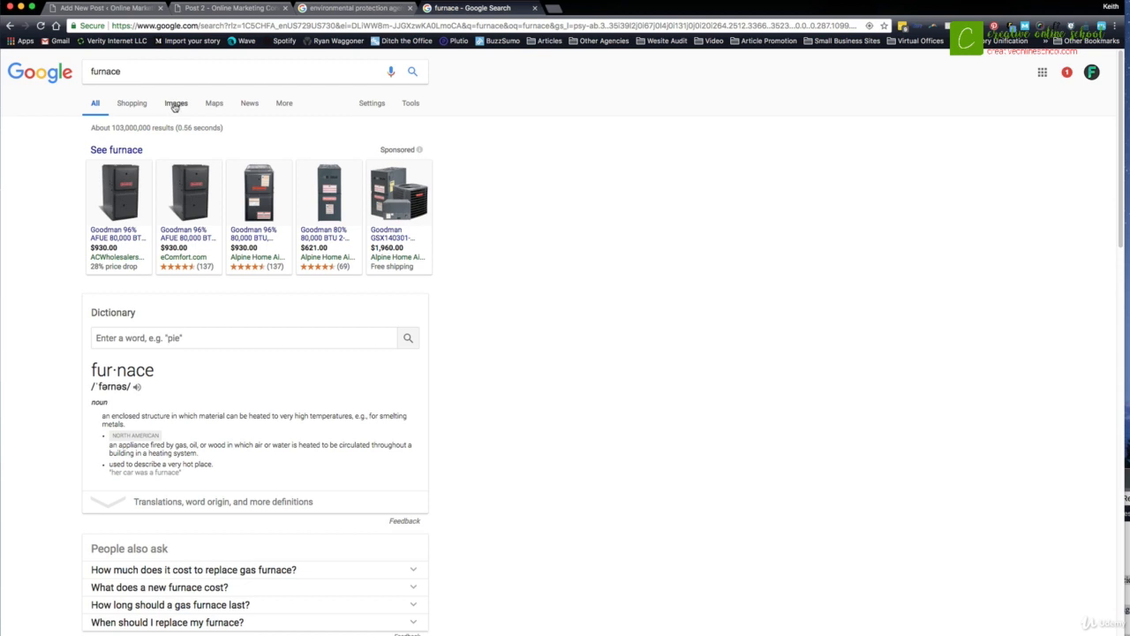
pyautogui.click(176, 105)
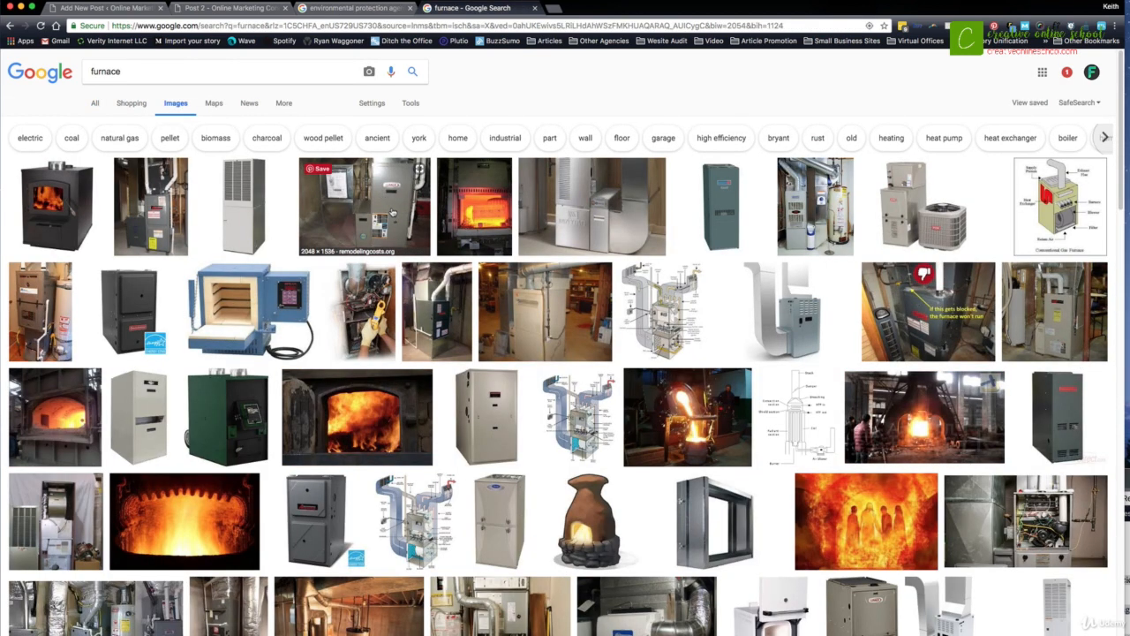
# - Preview the Lennox furnace photo, and filter the image results by usage rights to Labeled for reuse
pyautogui.click(393, 213)
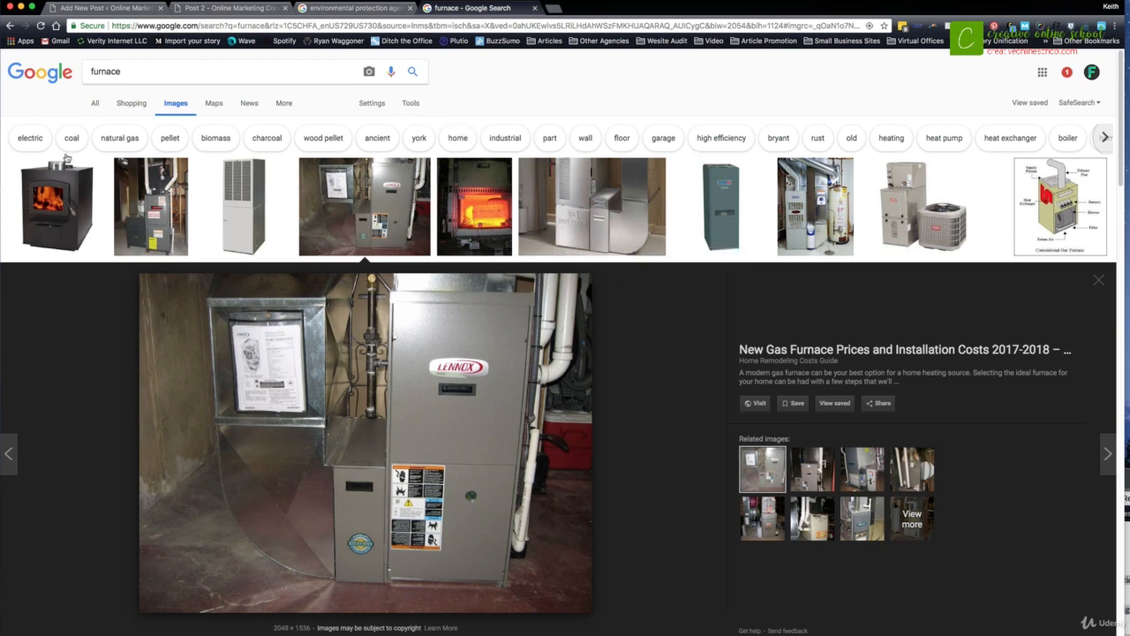
pyautogui.click(411, 106)
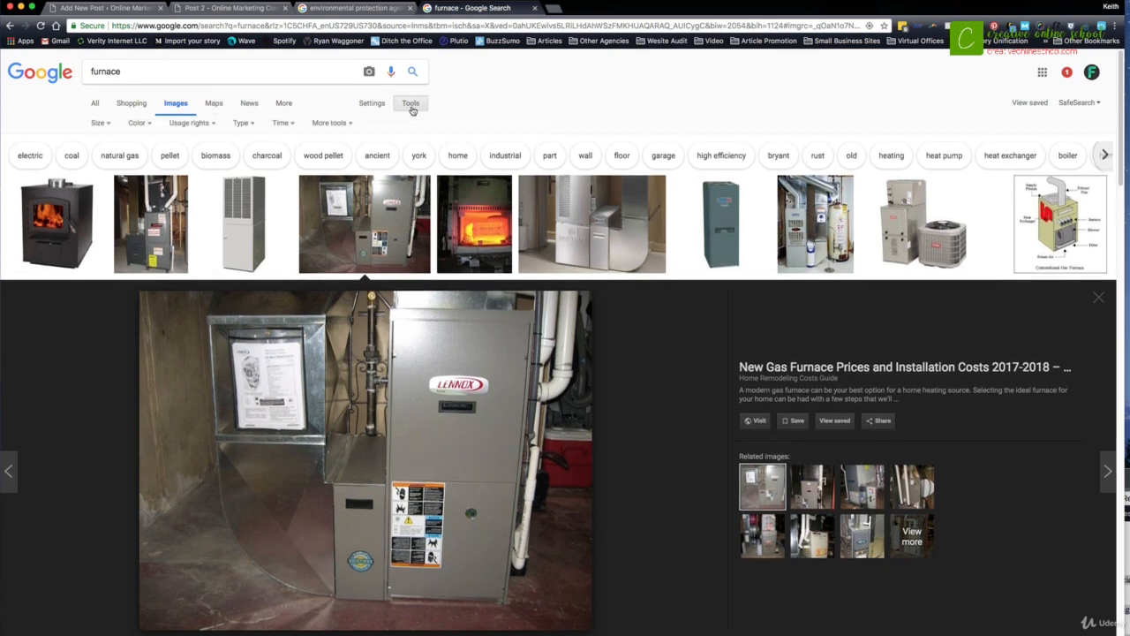
pyautogui.click(196, 125)
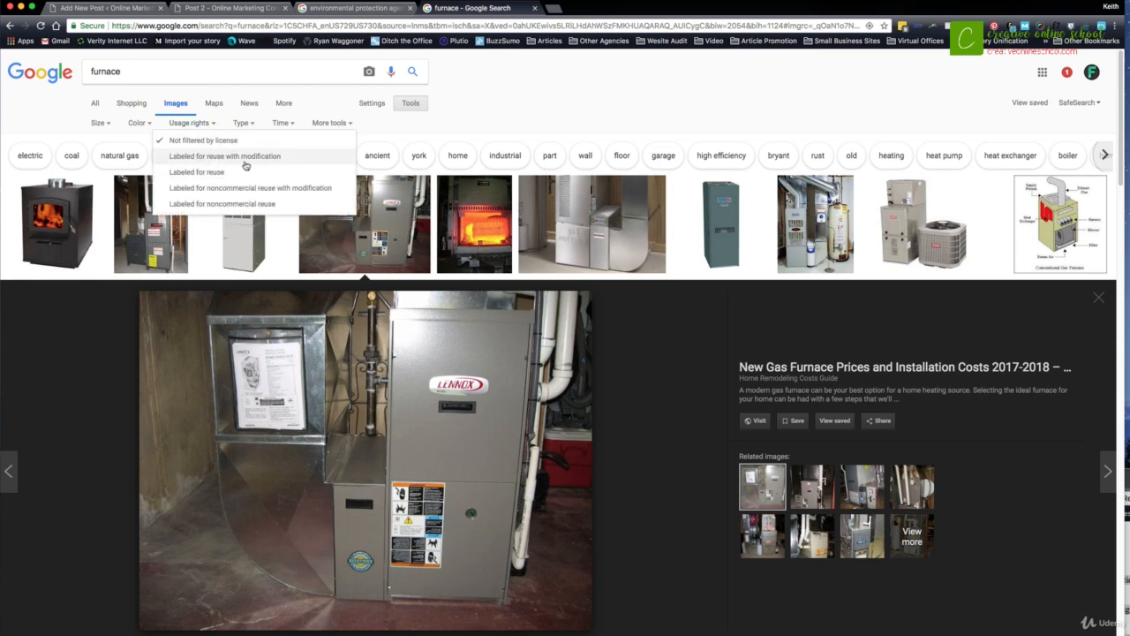
pyautogui.click(203, 173)
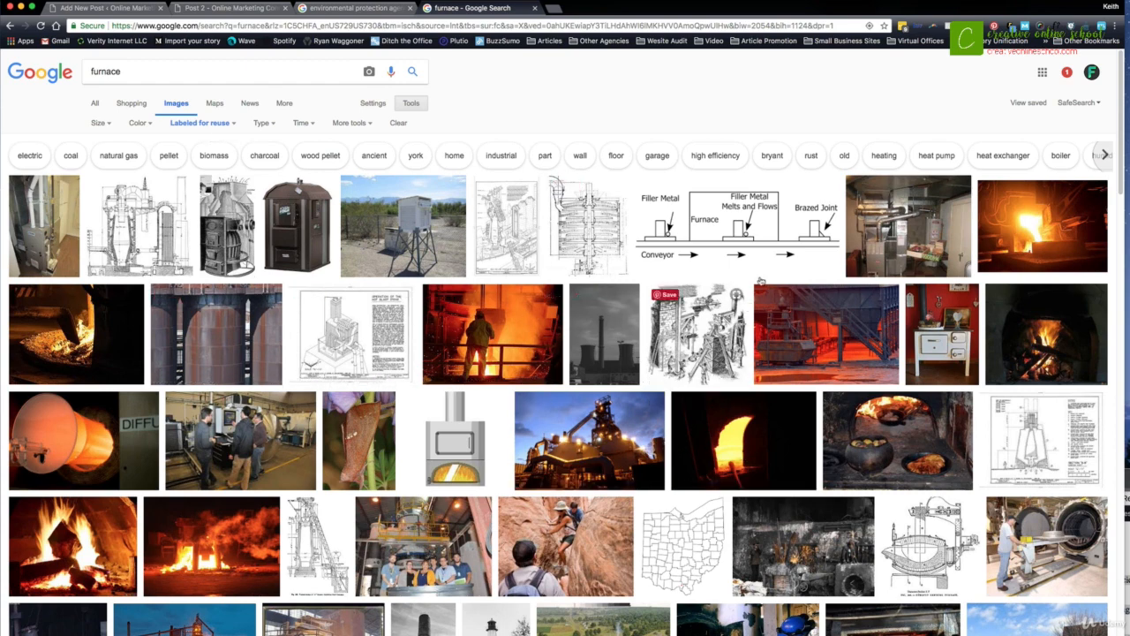
# - Open the basement furnace and water heater photo from the filtered results and copy it out of the browser onto the desktop
pyautogui.click(874, 236)
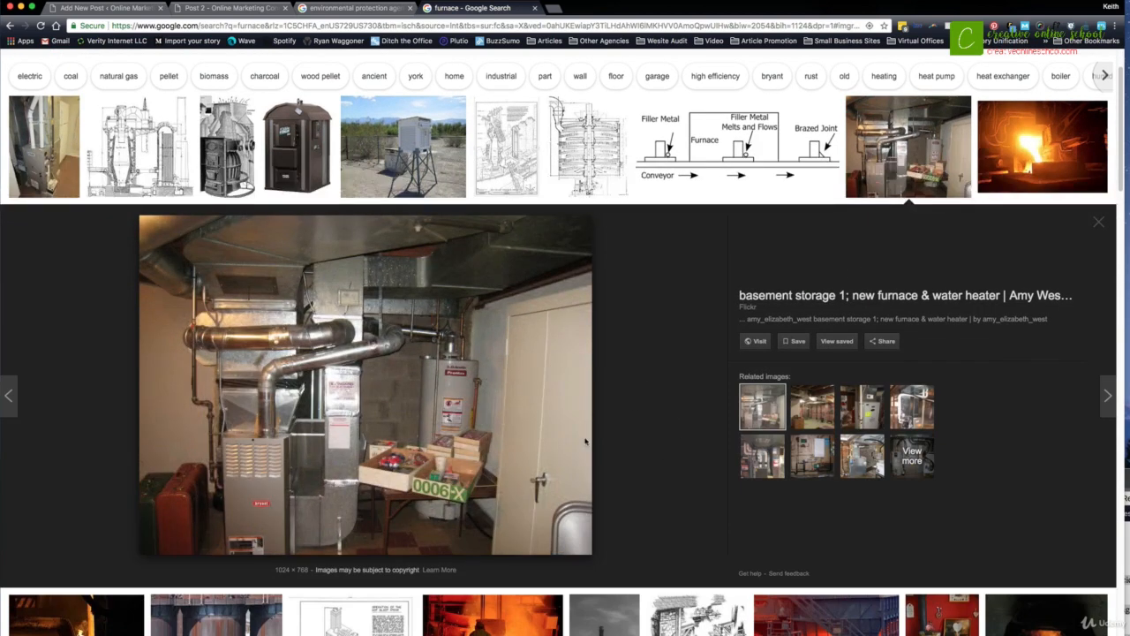
pyautogui.moveTo(556, 349); pyautogui.dragTo(1125, 353)
pyautogui.moveTo(1125, 309); pyautogui.dragTo(1129, 309)
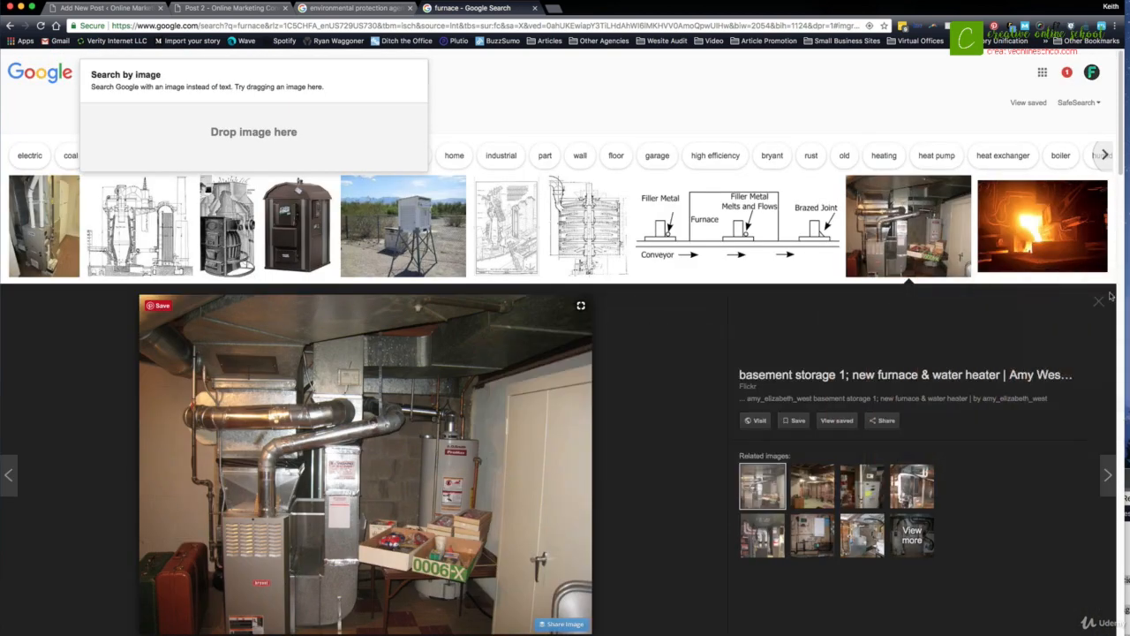
# - Return to the post draft and add an empty line after the paragraph ending "air conditioner, and boiler."
pyautogui.click(353, 8)
pyautogui.click(234, 8)
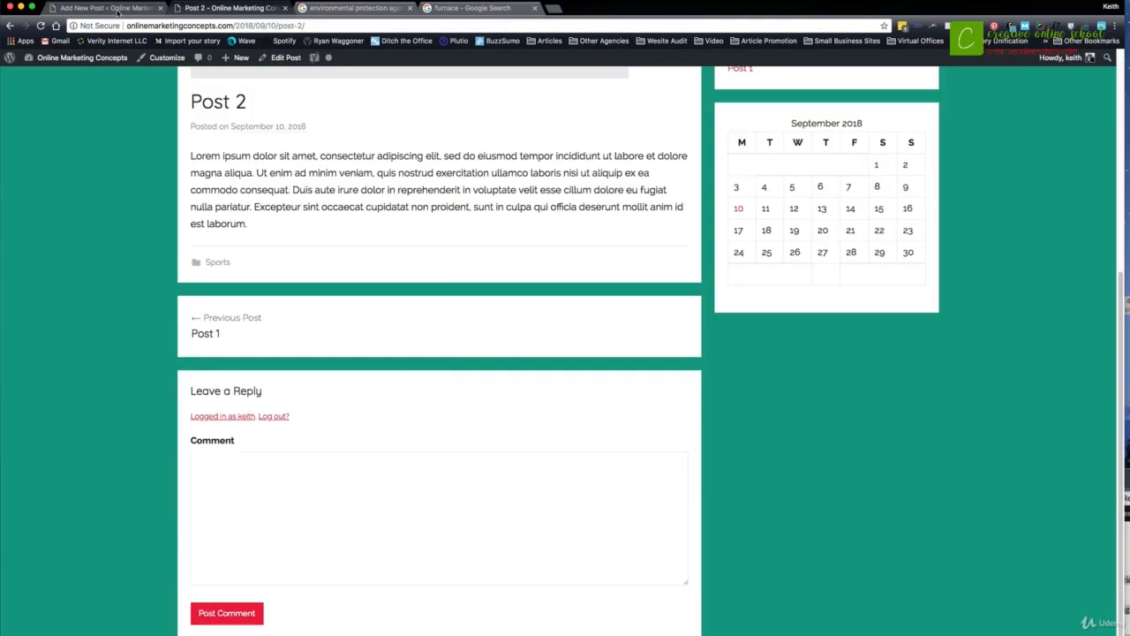
pyautogui.click(106, 8)
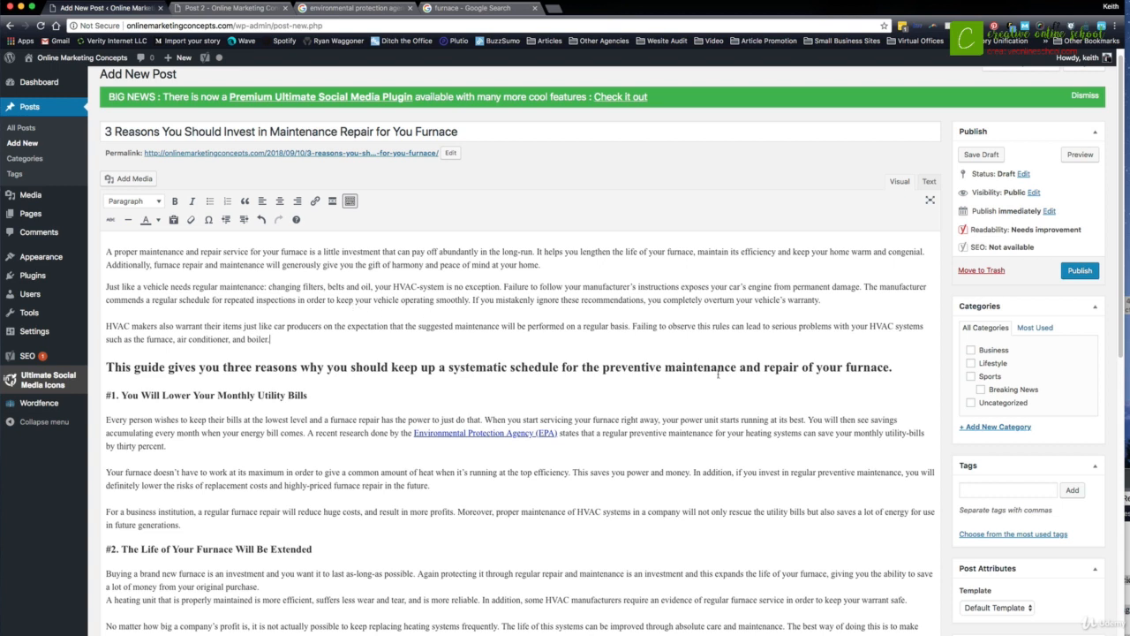
pyautogui.click(299, 339)
pyautogui.press('Return')
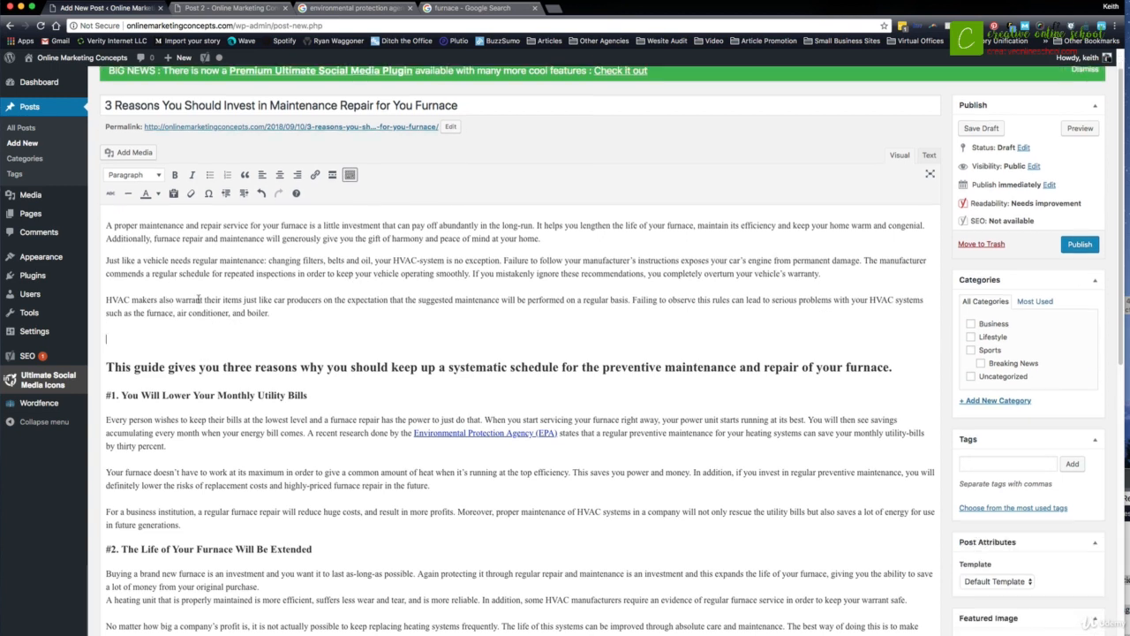
# - Upload furnace-maintnenace.jpg to the media library and set its alt text, caption and description to "Furnace Maintenance"
pyautogui.click(128, 151)
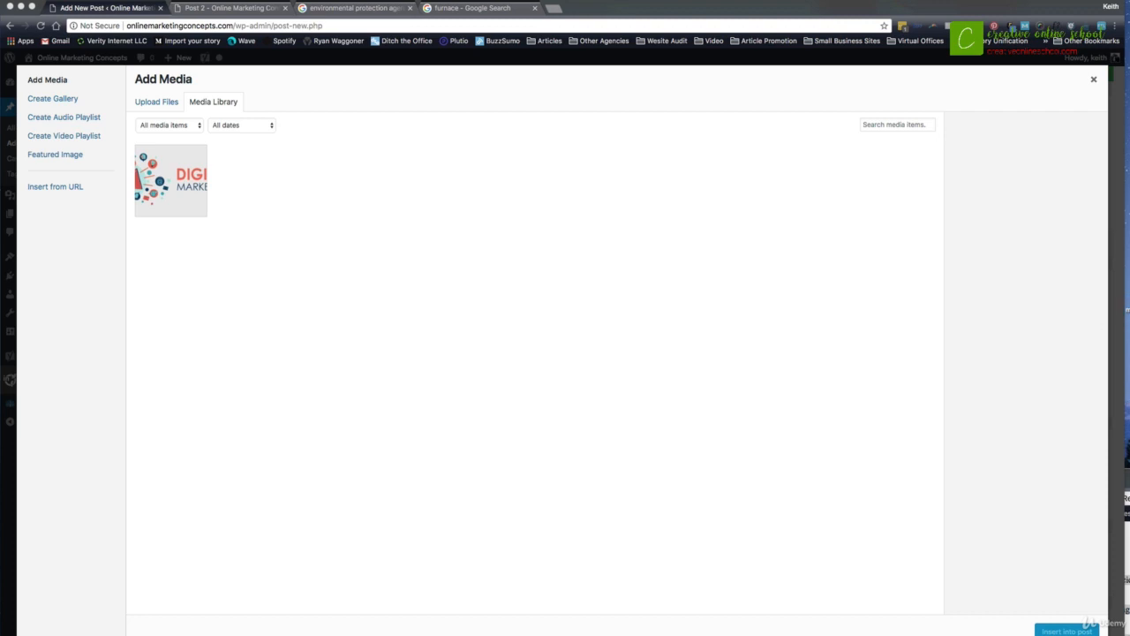
pyautogui.moveTo(1125, 300); pyautogui.dragTo(802, 328)
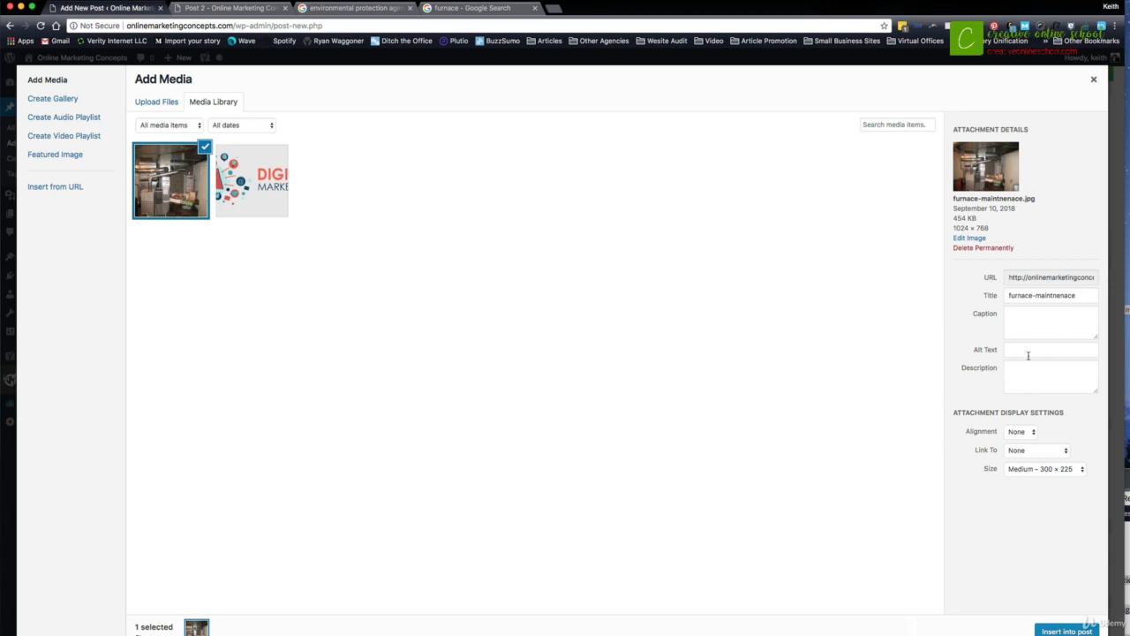
pyautogui.click(1021, 349)
pyautogui.write('Furnace Maintenance')
pyautogui.hotkey('ctrl', 'a')
pyautogui.hotkey('ctrl', 'c')
pyautogui.click(1018, 321)
pyautogui.hotkey('ctrl', 'v')
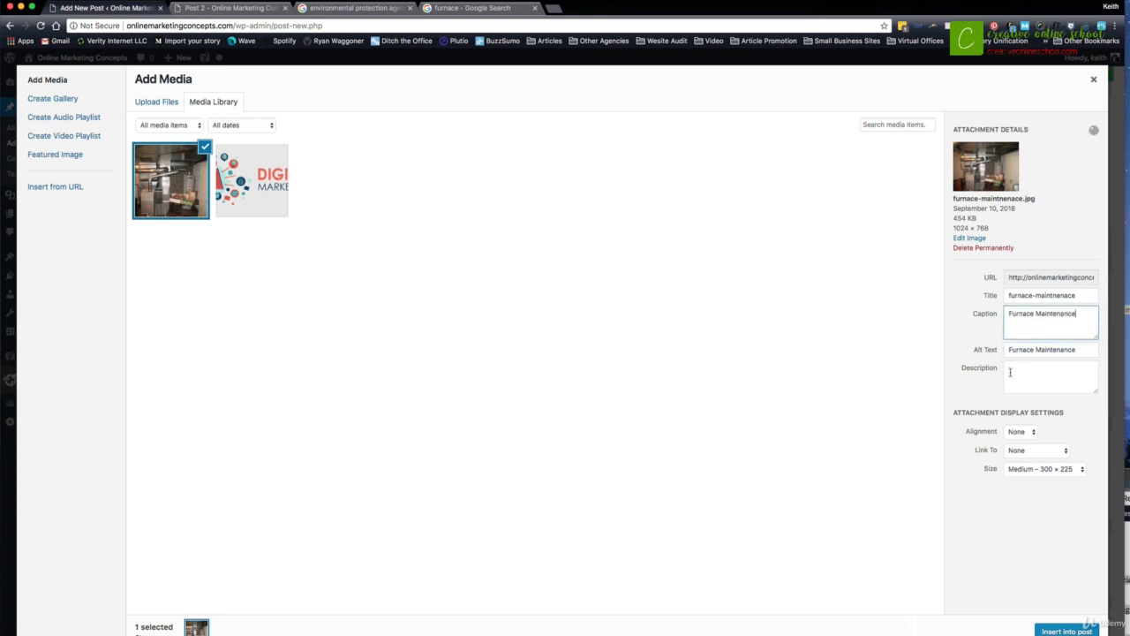
pyautogui.click(1009, 372)
pyautogui.hotkey('ctrl', 'v')
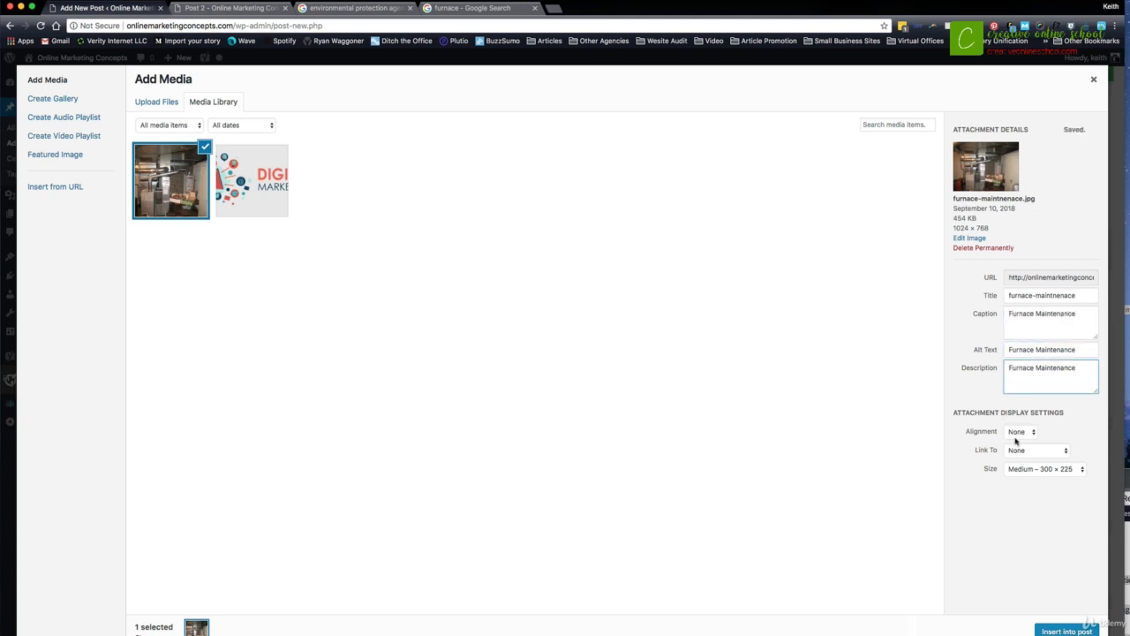
# - Set the image to Full Size – 1024 × 768 with alignment None and insert it into the post
pyautogui.click(1024, 468)
pyautogui.click(1041, 487)
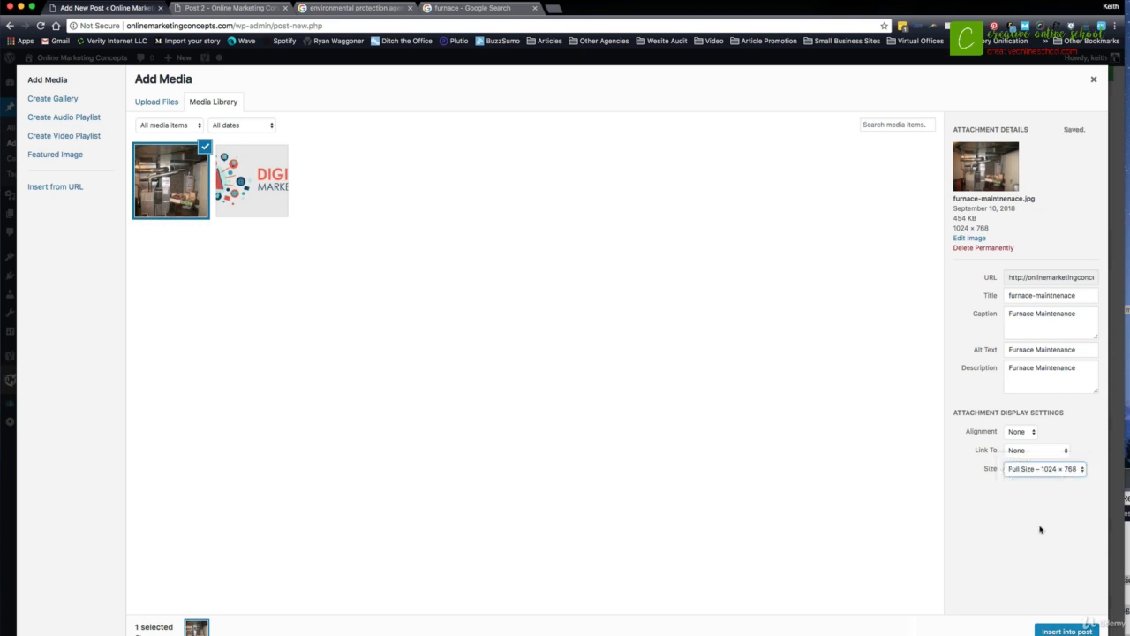
pyautogui.click(1022, 433)
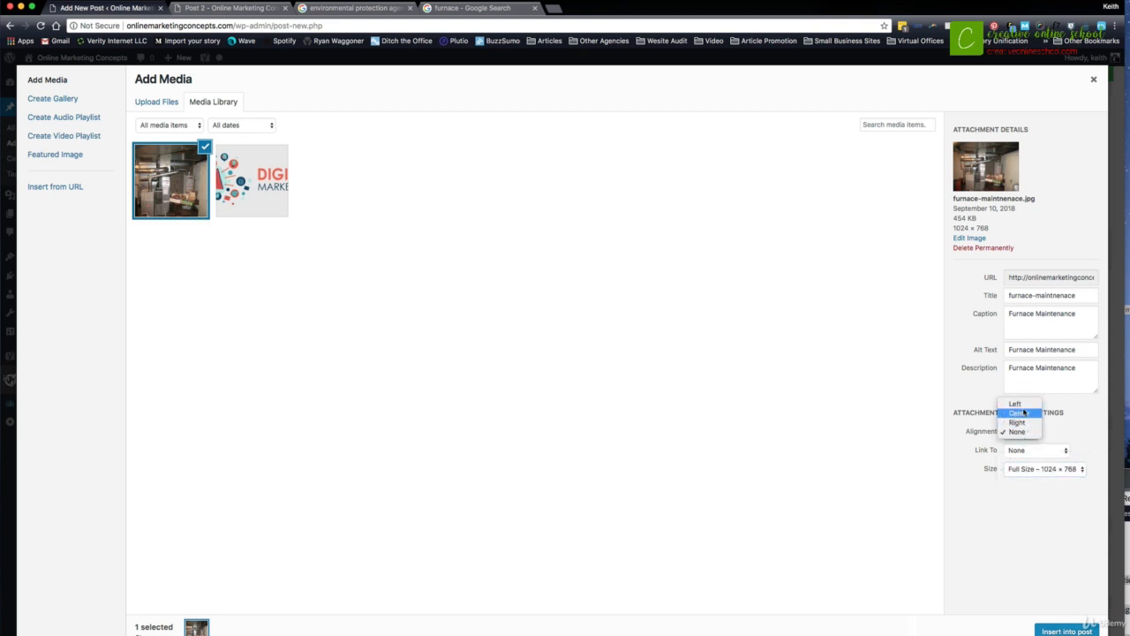
pyautogui.click(1021, 433)
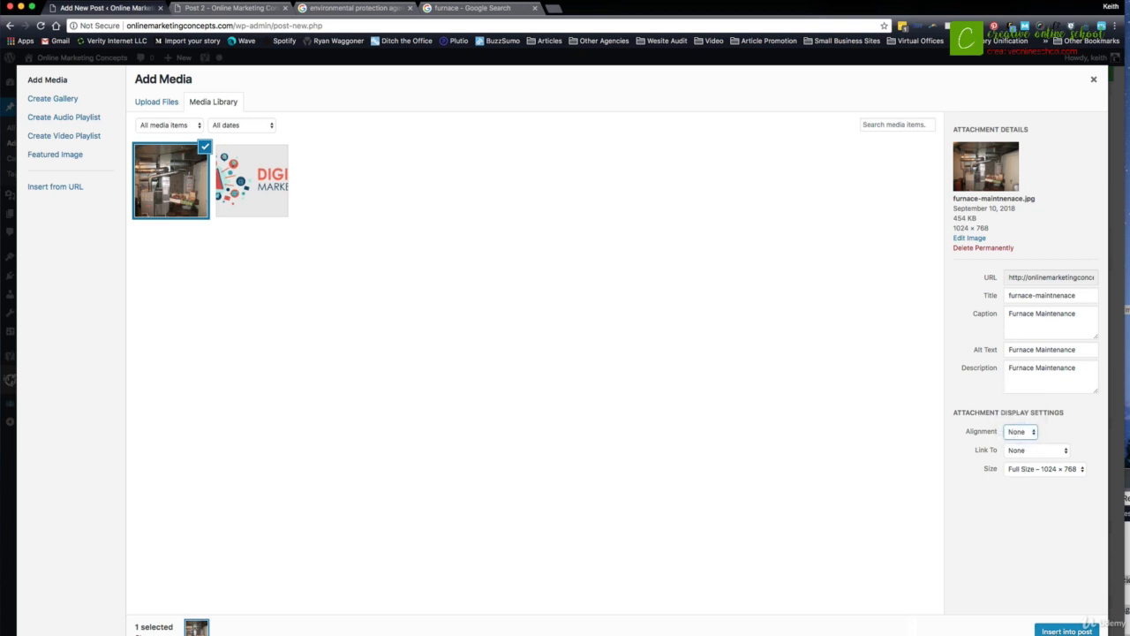
pyautogui.click(1059, 630)
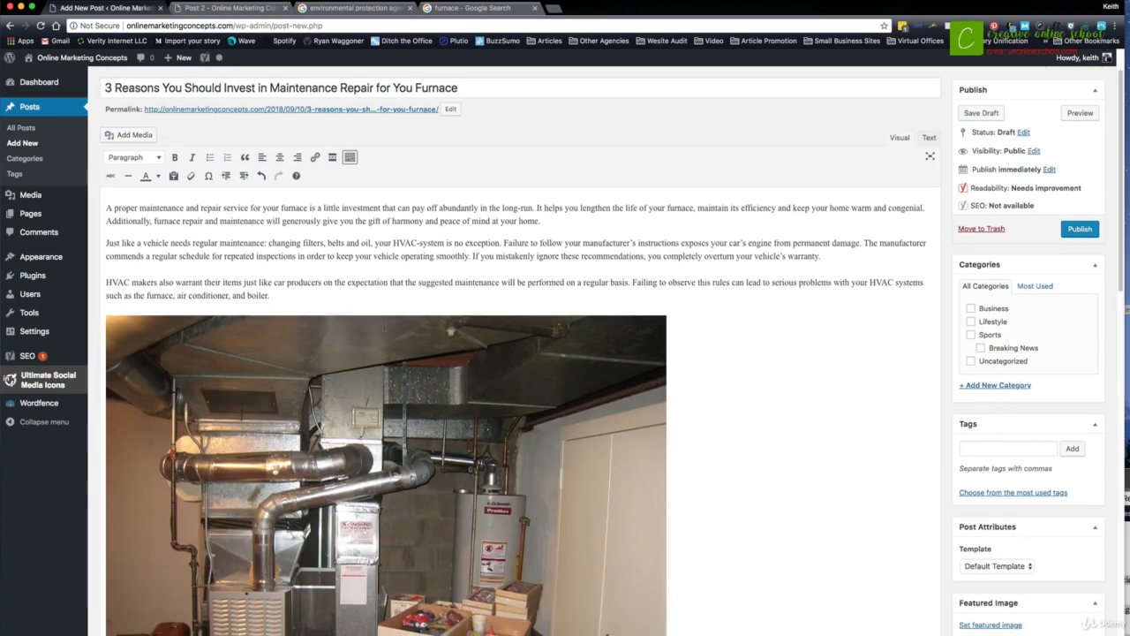
# - Examine the inserted furnace image, its caption and the headings and text below it
pyautogui.scroll(-2, 521, 379)
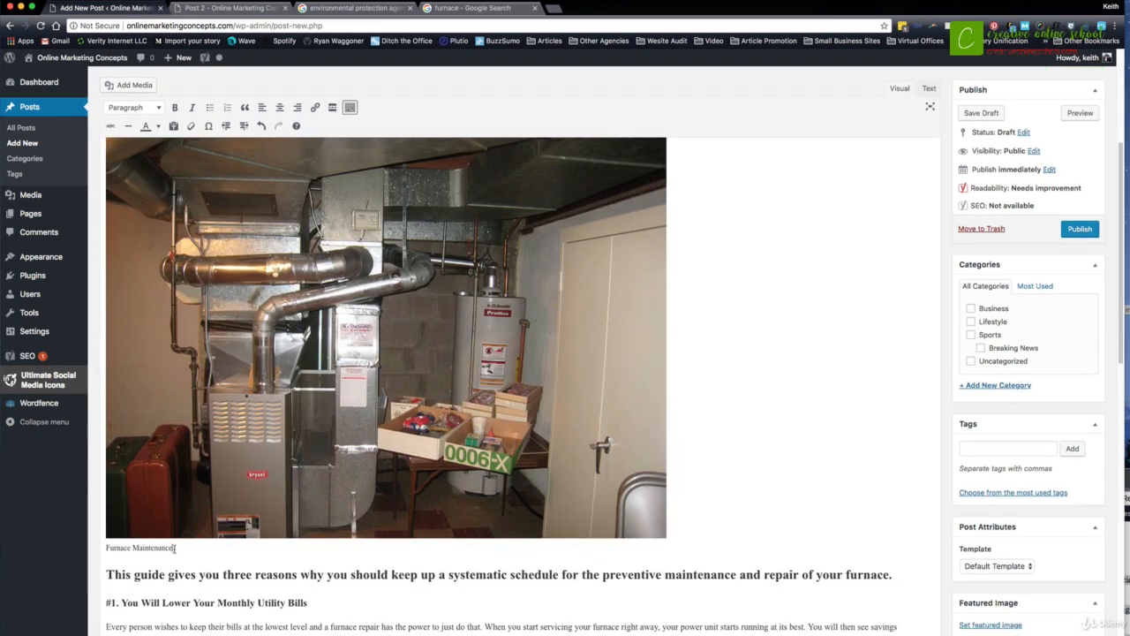
pyautogui.moveTo(174, 548); pyautogui.dragTo(107, 548)
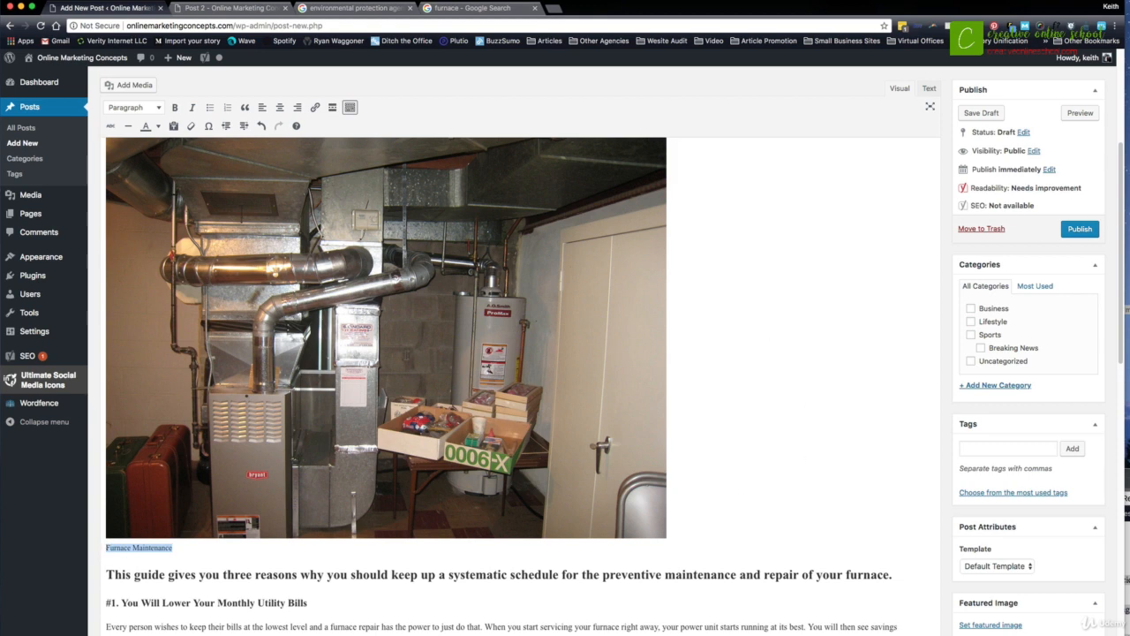
pyautogui.click(371, 362)
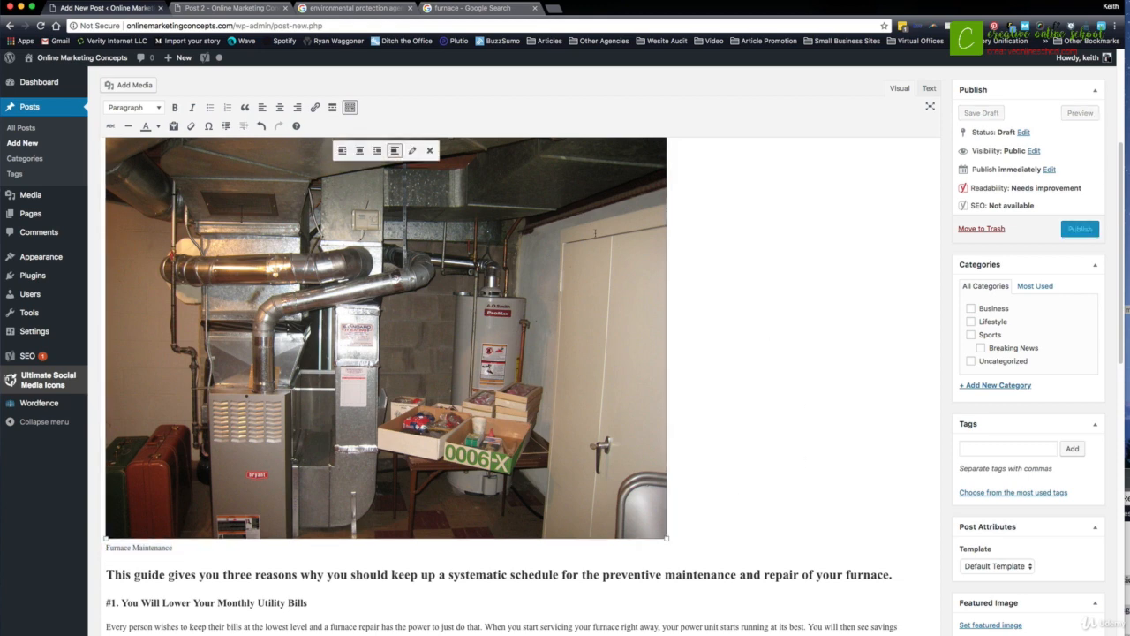
pyautogui.scroll(3, 375, 237)
pyautogui.scroll(-5, 498, 226)
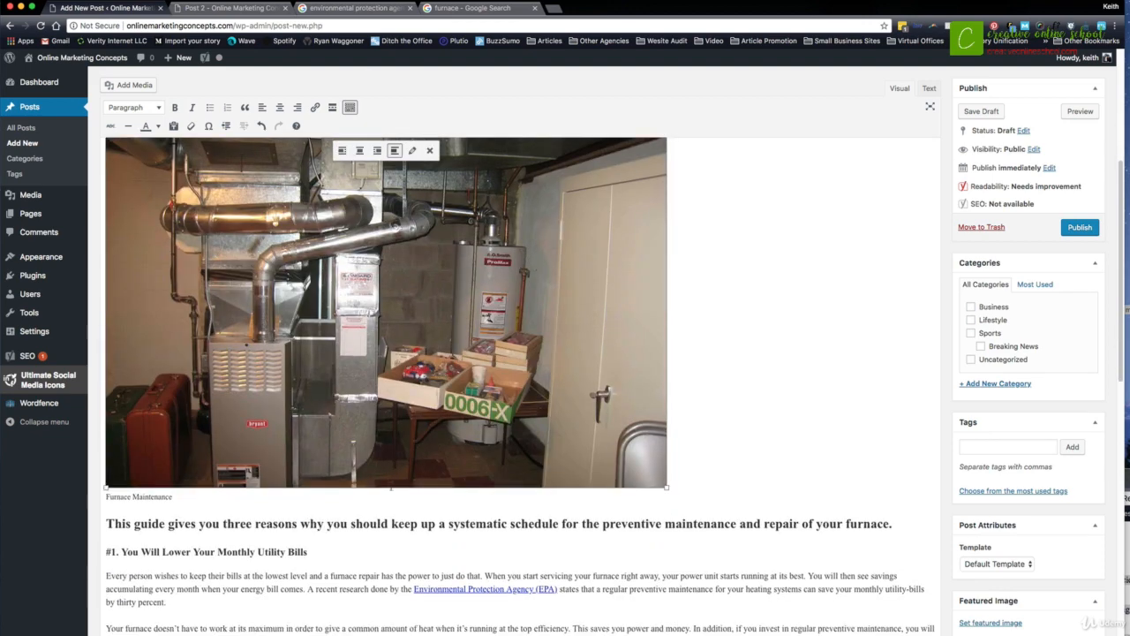
pyautogui.moveTo(386, 523); pyautogui.dragTo(308, 524)
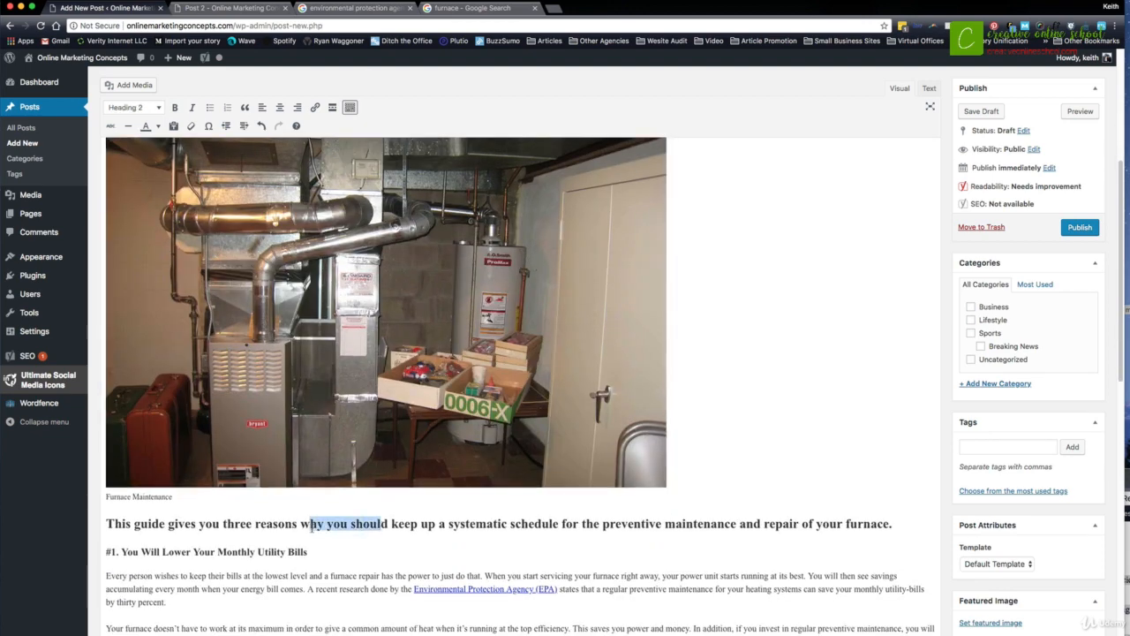
pyautogui.click(212, 441)
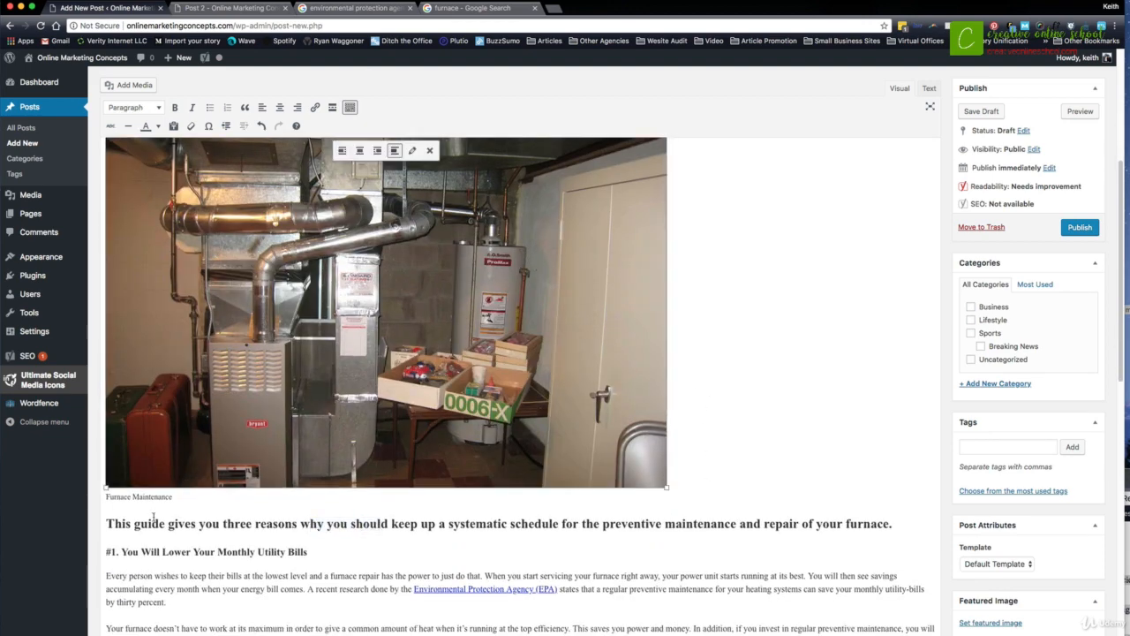
pyautogui.click(156, 503)
pyautogui.scroll(-5, 426, 348)
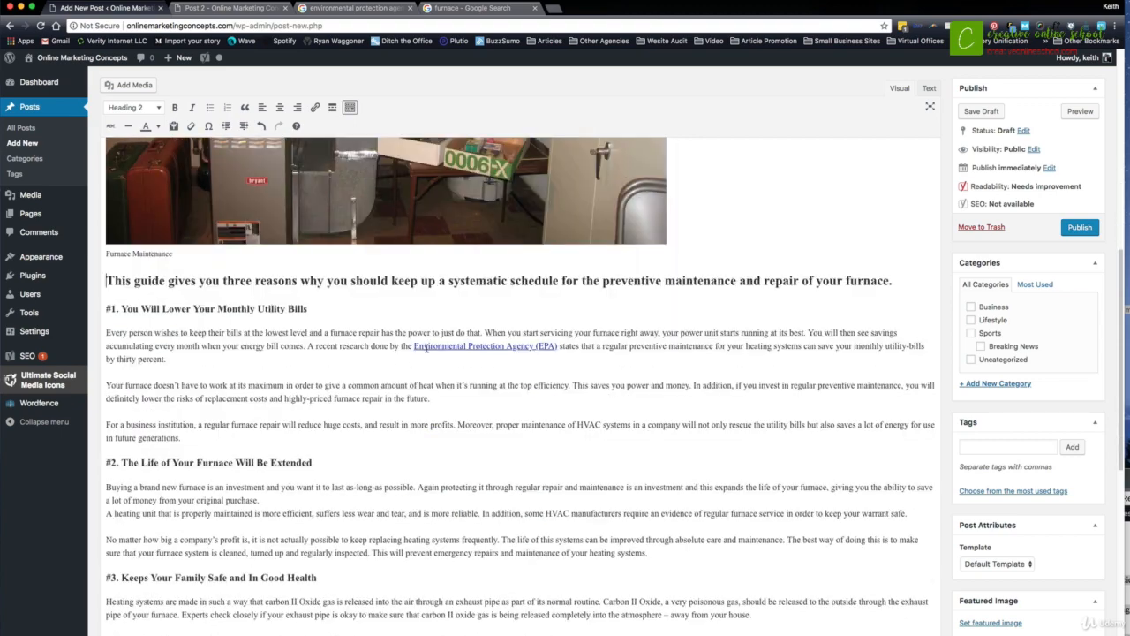
pyautogui.scroll(8, 492, 277)
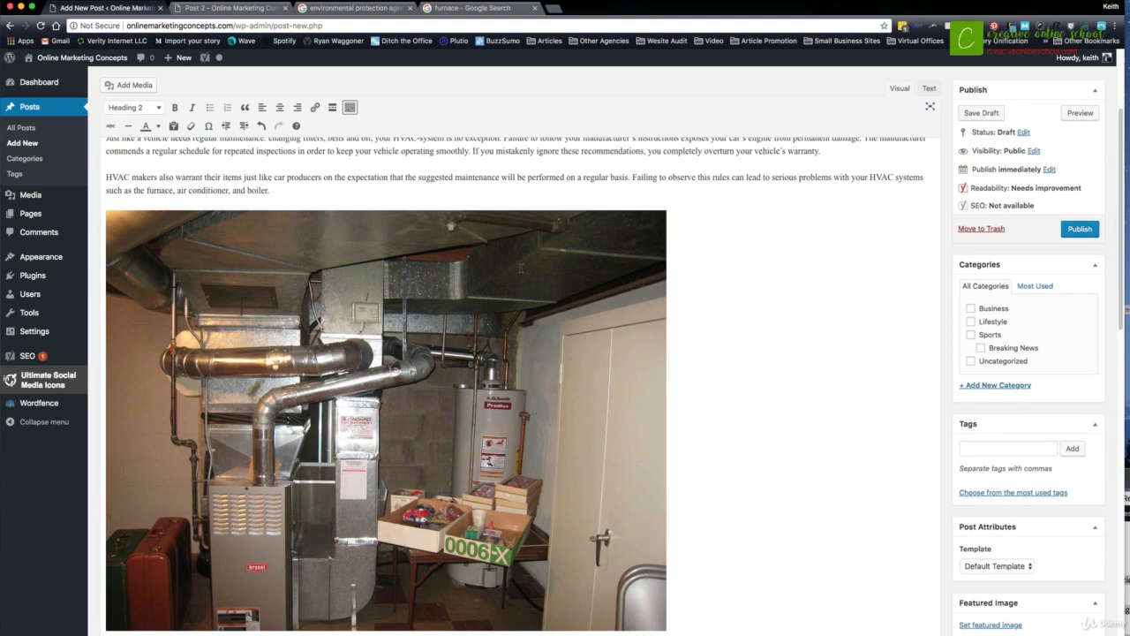
pyautogui.scroll(-1, 520, 268)
# - Shrink the furnace image proportionally to roughly half its width and assign the post to the Uncategorized category
pyautogui.click(519, 270)
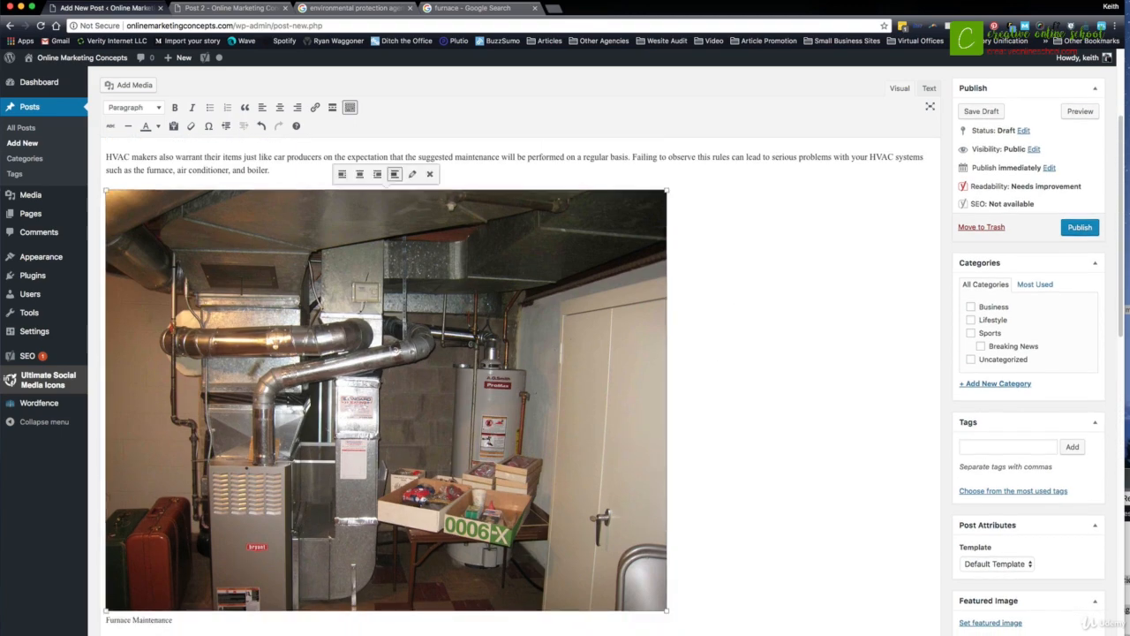
pyautogui.moveTo(667, 609); pyautogui.dragTo(408, 416)
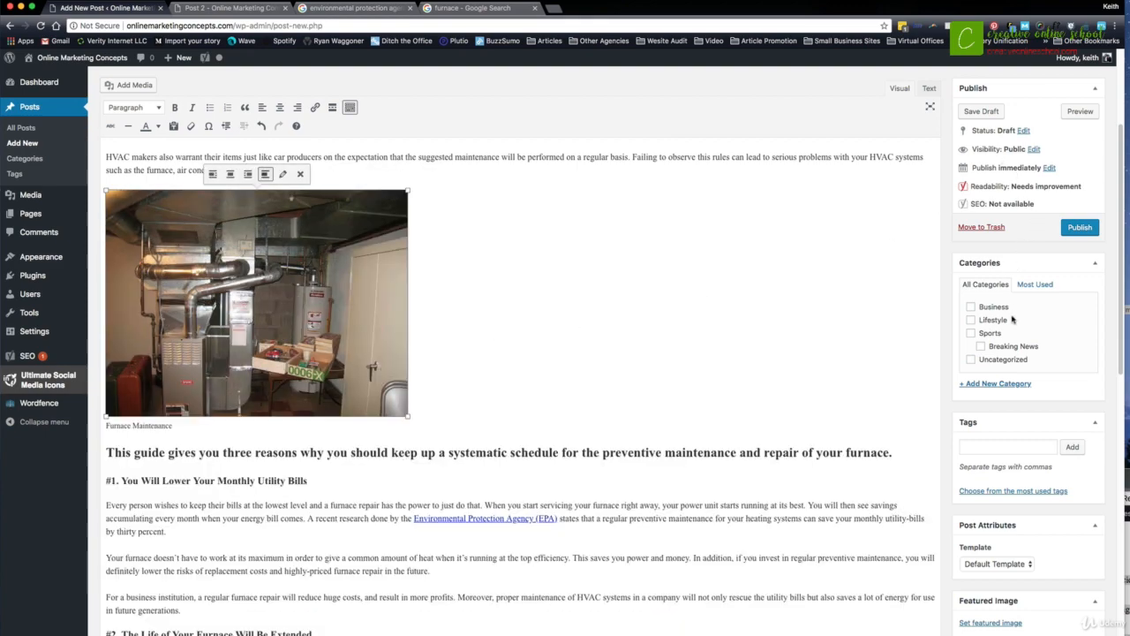
pyautogui.click(971, 361)
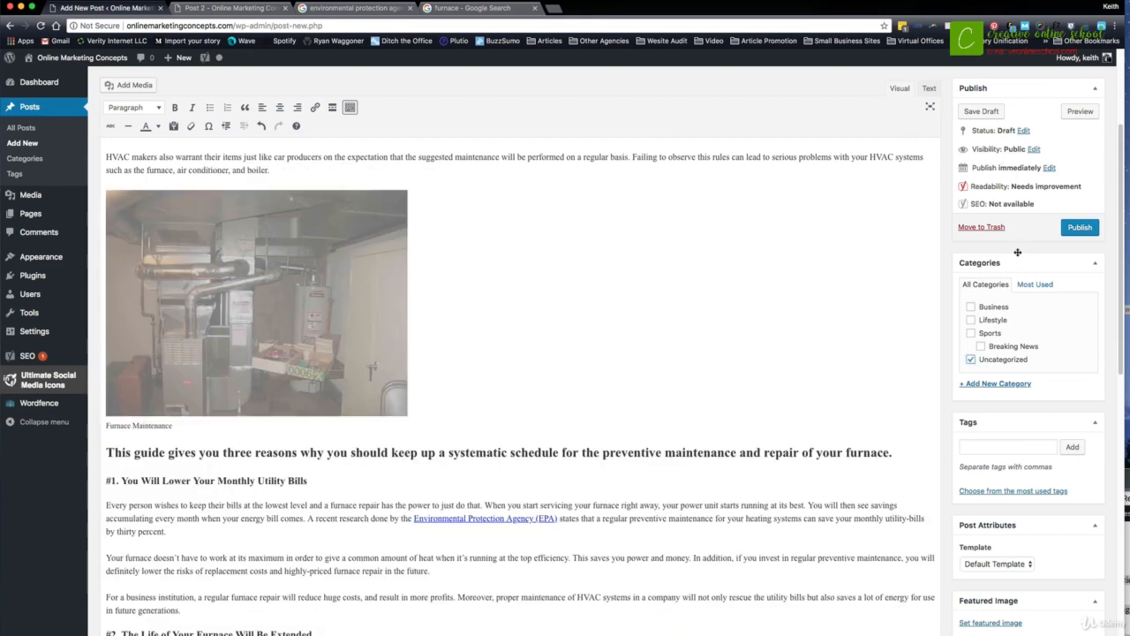
# - Set the existing furnace photo from the media library as the post's featured image
pyautogui.click(984, 622)
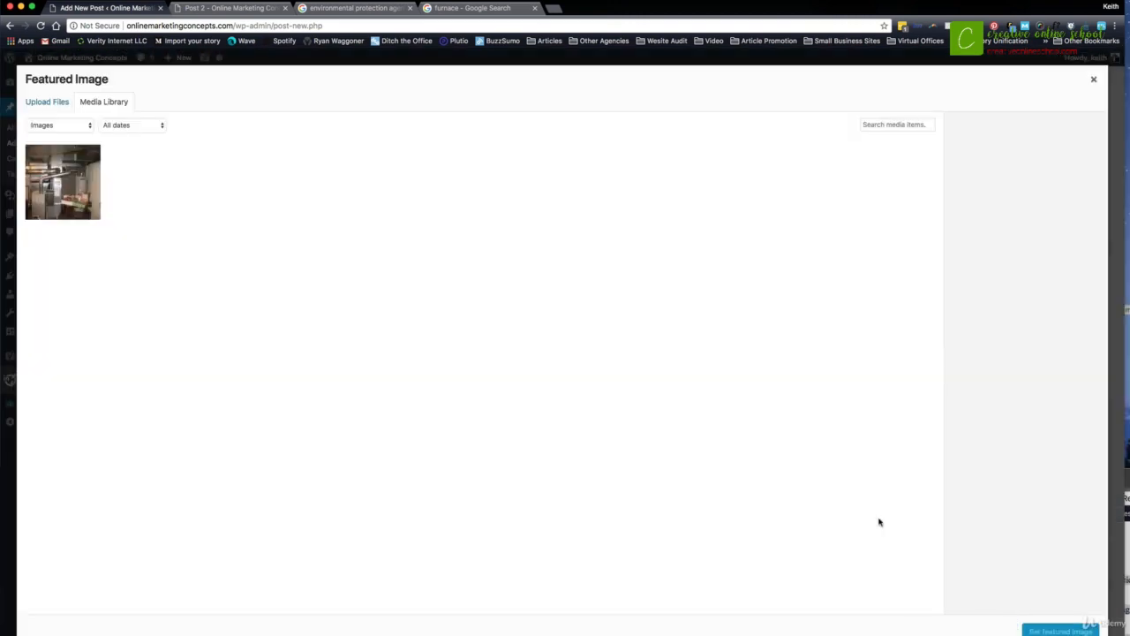
pyautogui.click(53, 184)
pyautogui.click(1059, 630)
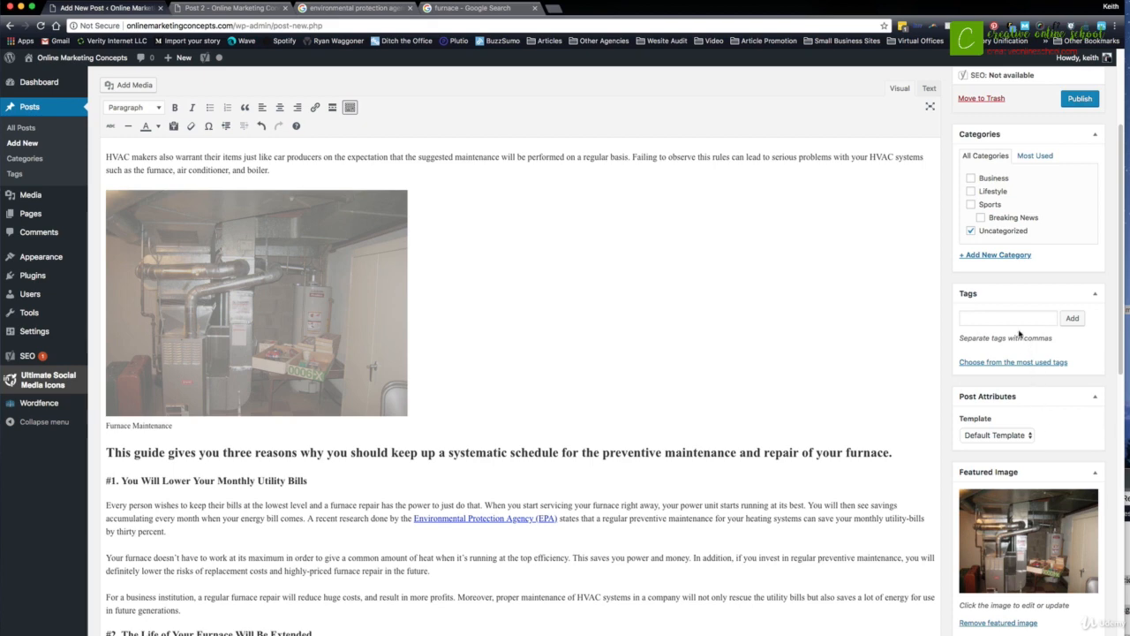
# - Publish the post "3 Reasons You Should Invest in Maintenance Repair for You Furnace" immediately with public visibility
pyautogui.scroll(4, 1020, 332)
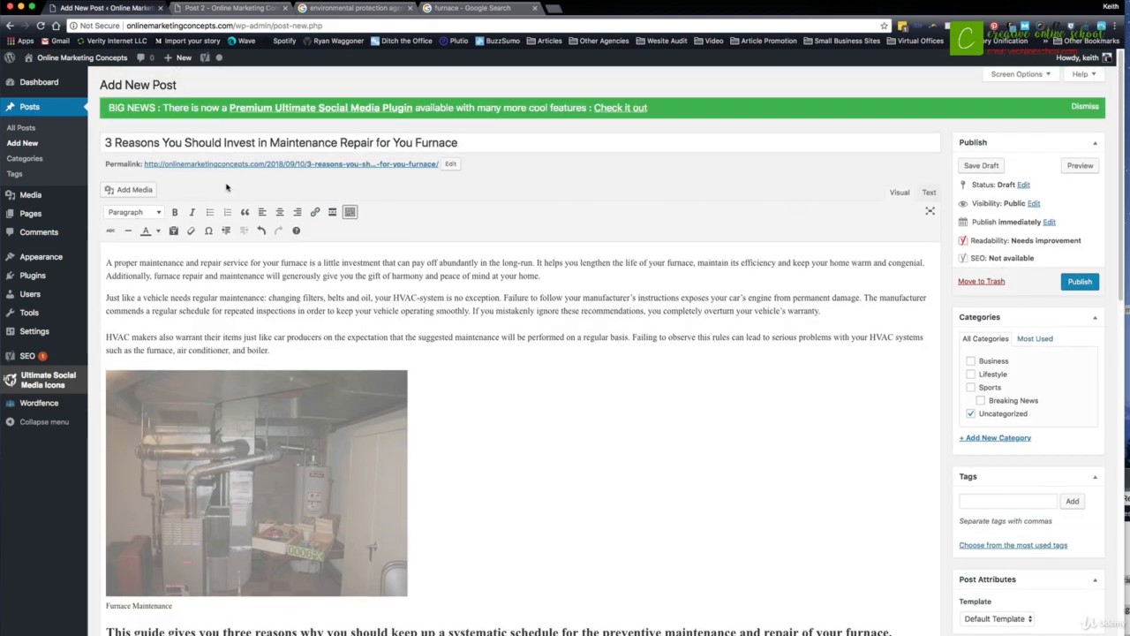
pyautogui.click(1082, 281)
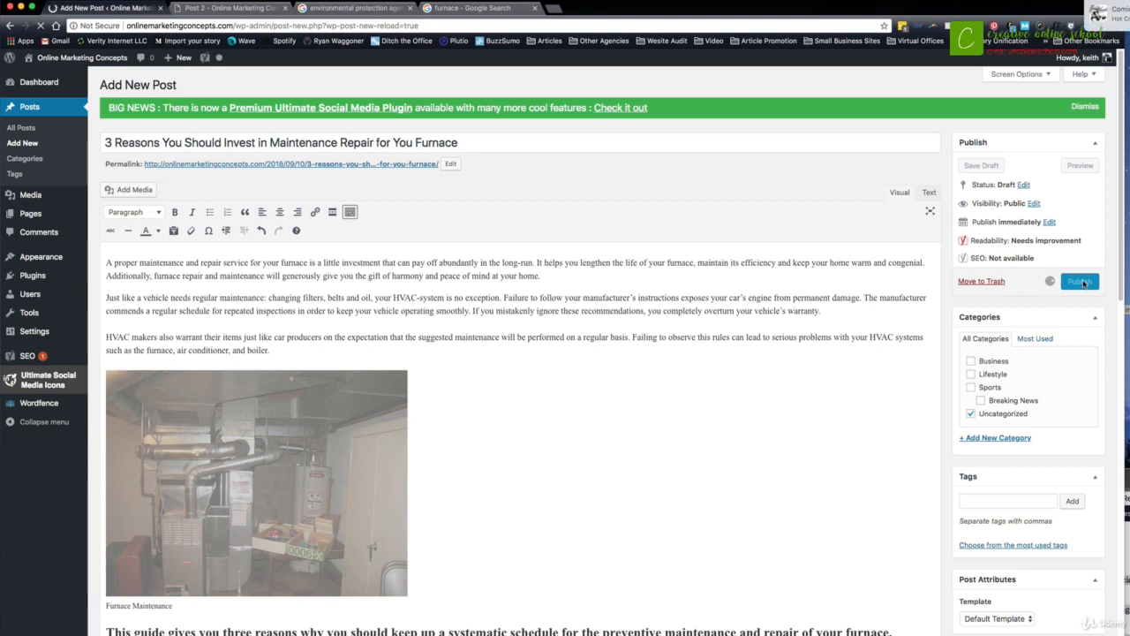
pyautogui.moveTo(957, 7); pyautogui.dragTo(907, 8)
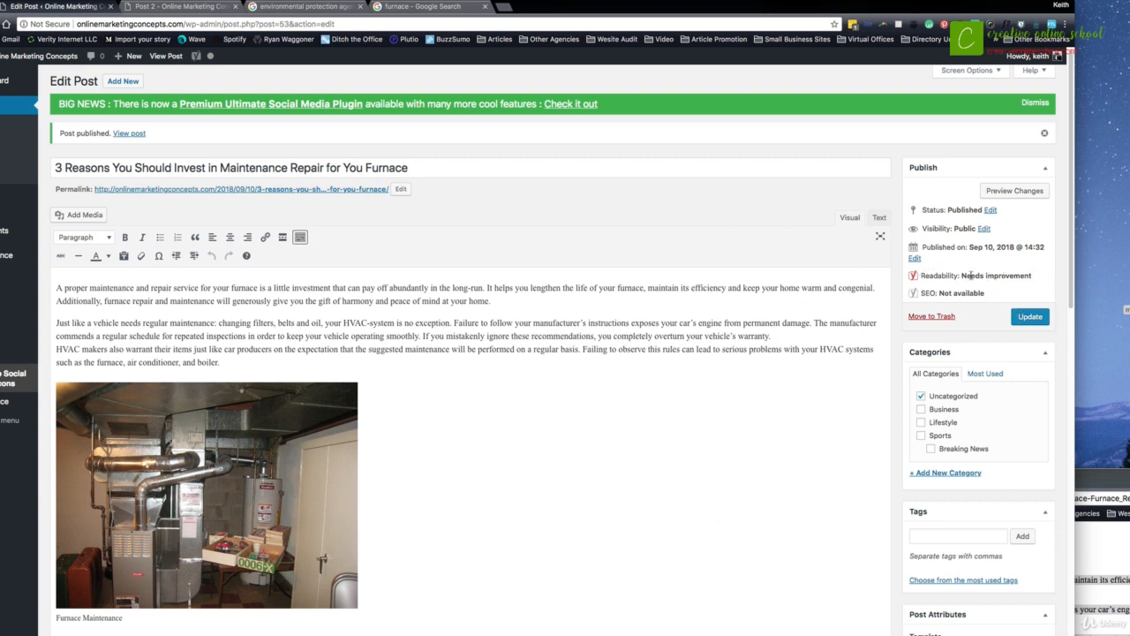
# - Check the readability and SEO ratings in the published post's publishing details
pyautogui.moveTo(969, 274); pyautogui.dragTo(1019, 274)
pyautogui.moveTo(940, 292); pyautogui.dragTo(984, 292)
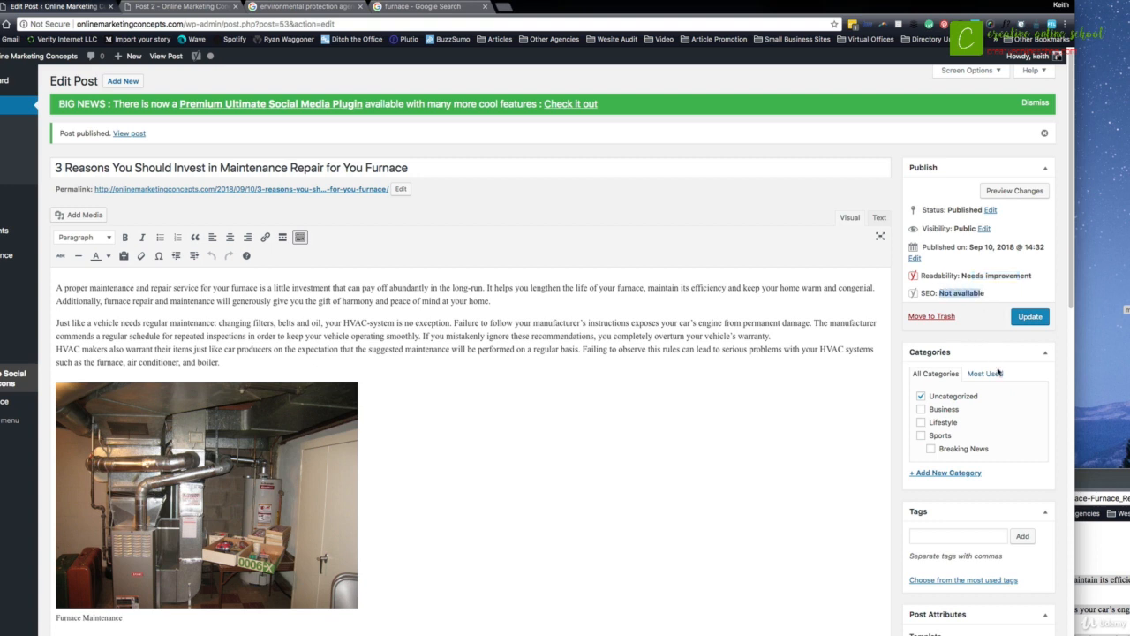